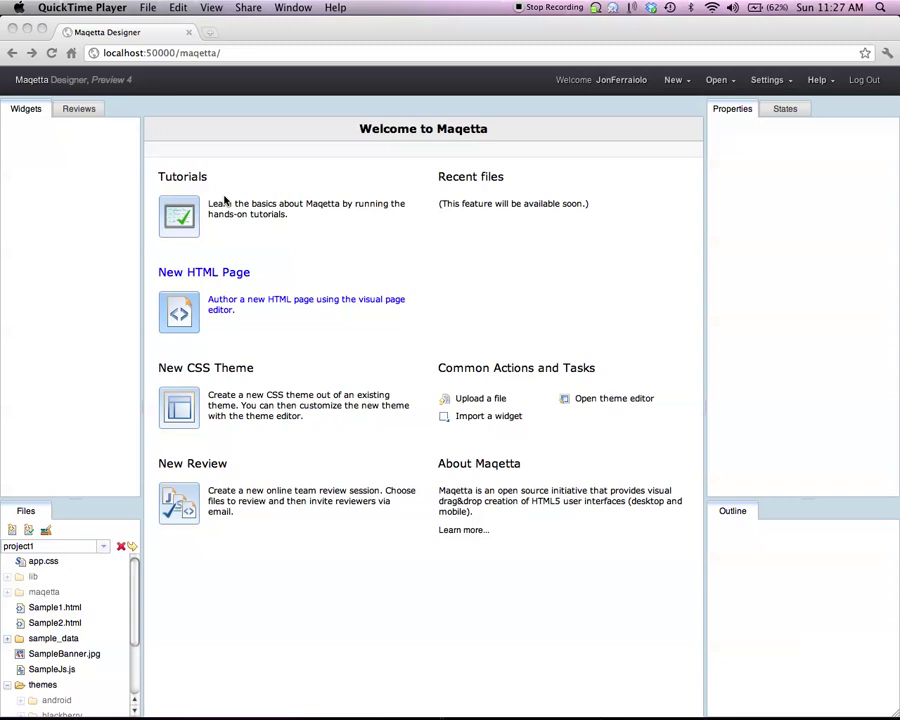
Create a new HTML page file1.html in the project root with the iphone composition type
left_click(673, 84)
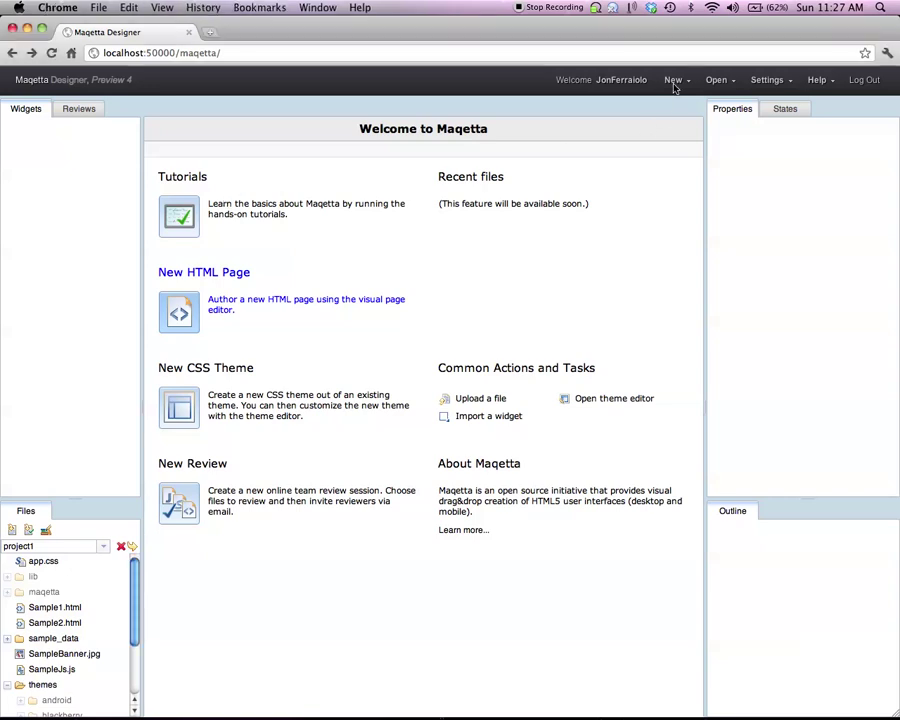
left_click(675, 82)
left_click(697, 104)
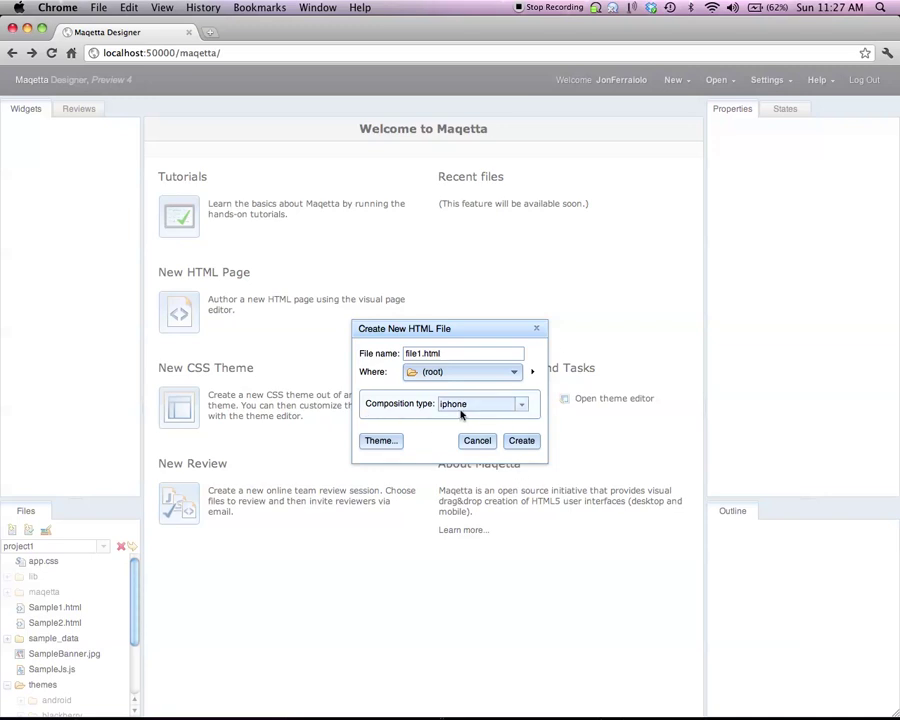
left_click(529, 444)
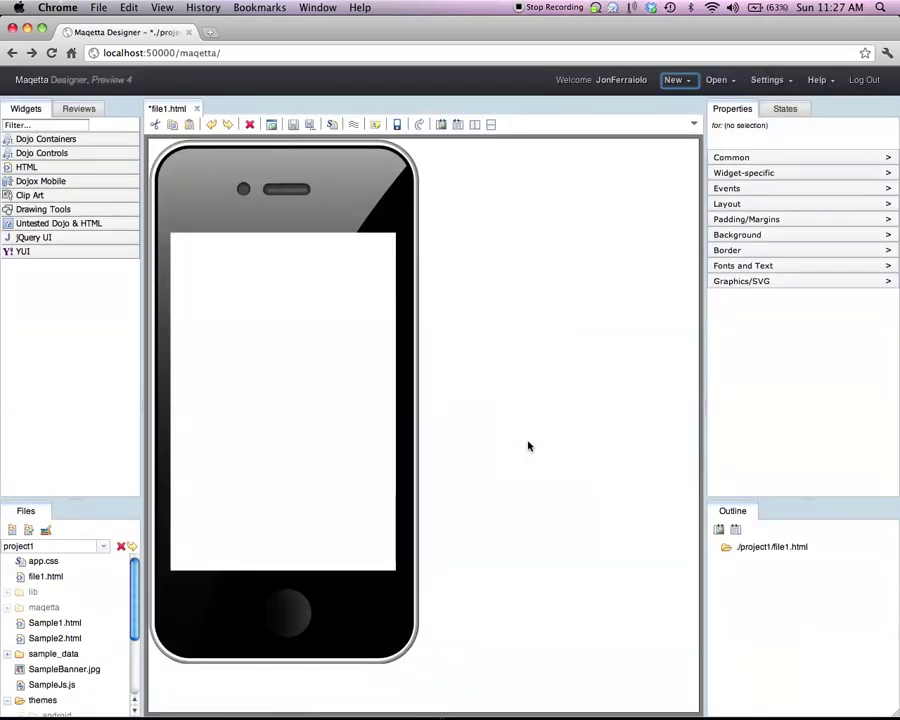
Place a Dojox Mobile View on the phone with a 'My Mobile App' heading
left_click(45, 181)
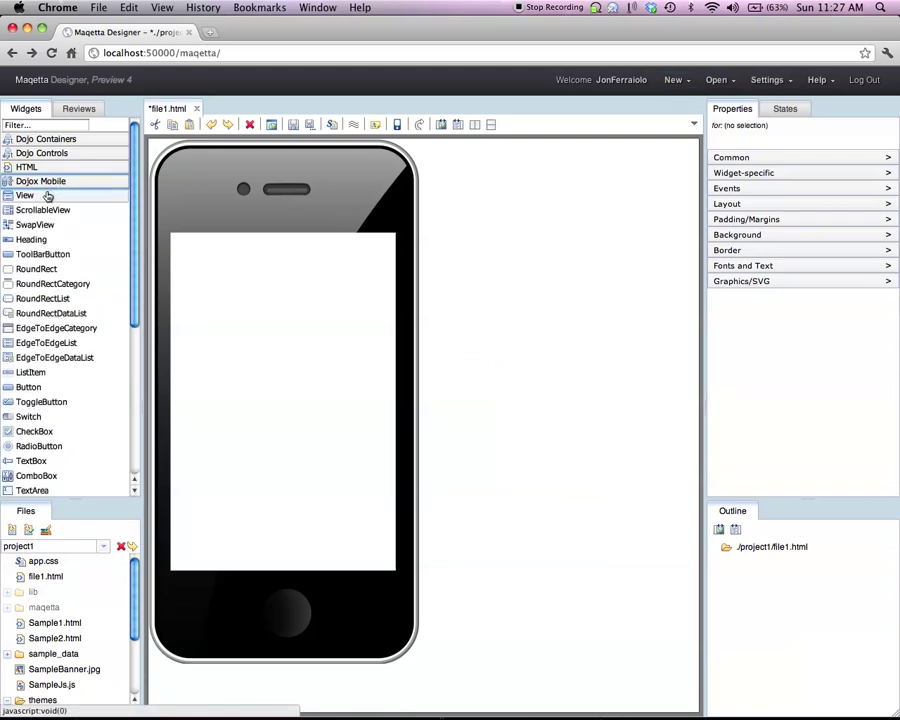
left_click_drag(76, 195, 229, 277)
left_click_drag(37, 245, 217, 313)
type("My ")
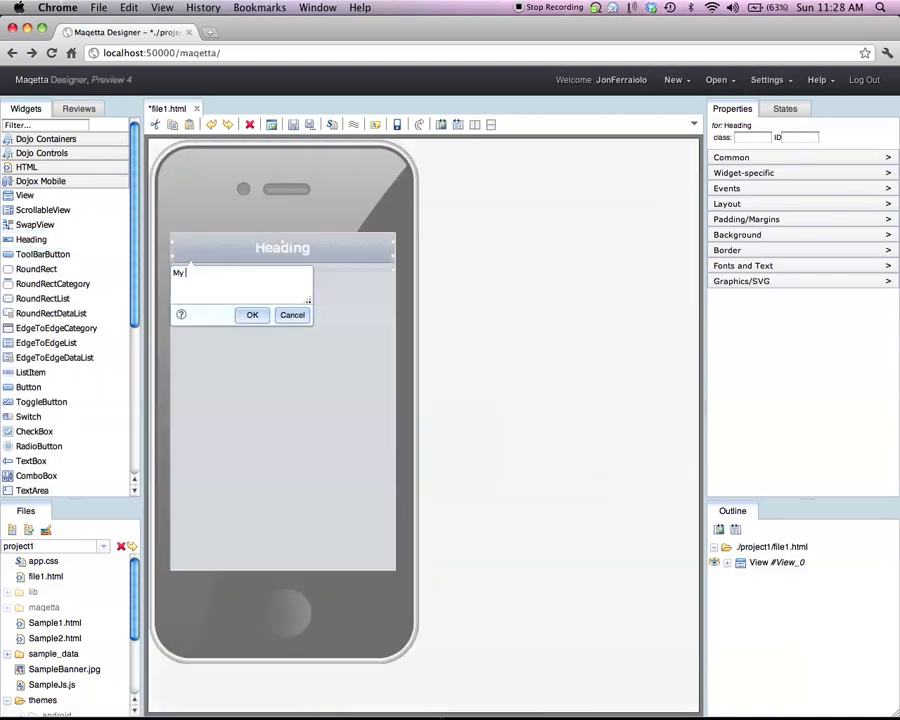
type("Mobile App")
key("Return")
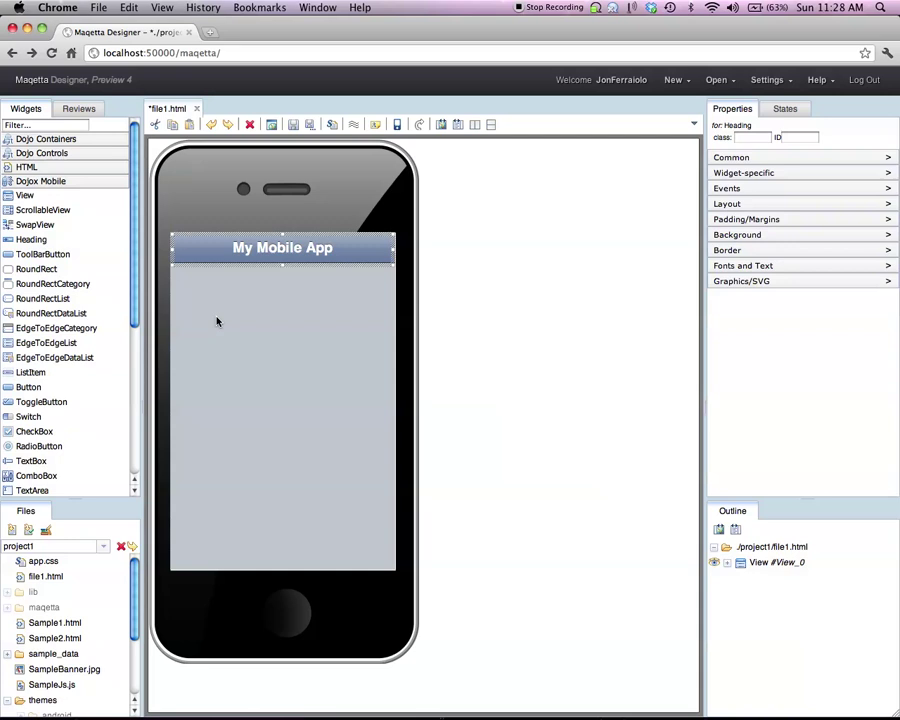
Add a RoundRectList below the heading with items Alerts, Status and News
left_click_drag(66, 298, 217, 331)
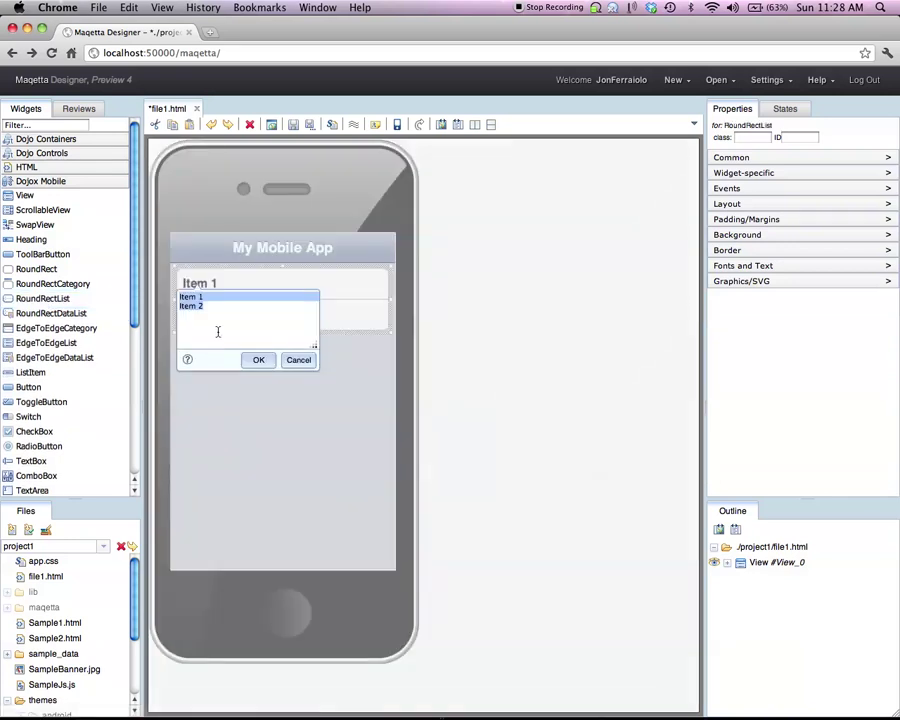
type("Alerts")
key("Return")
type("Statu")
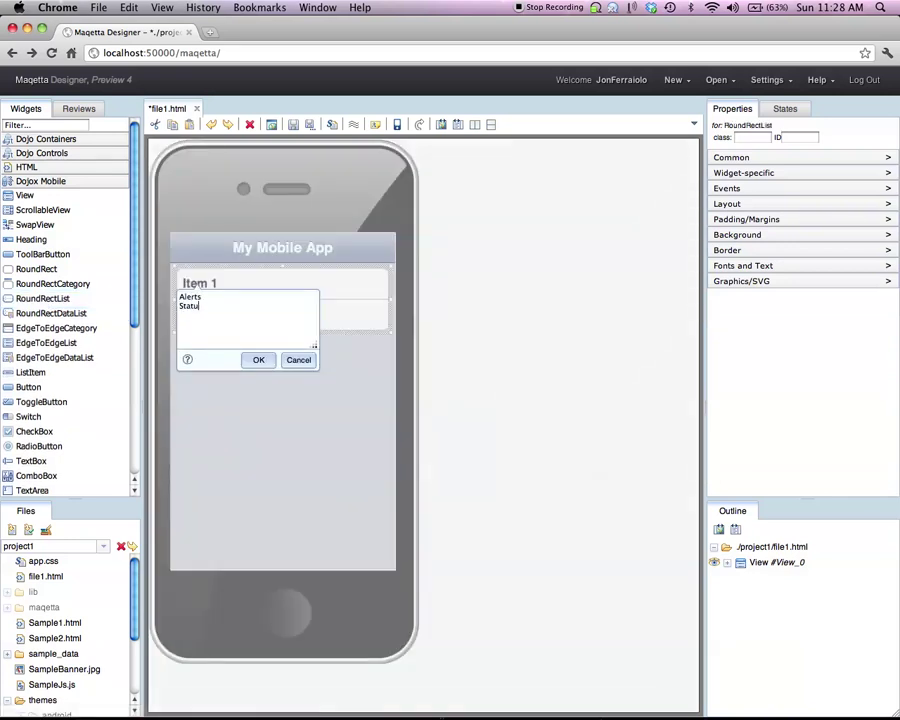
type("s News")
left_click(258, 360)
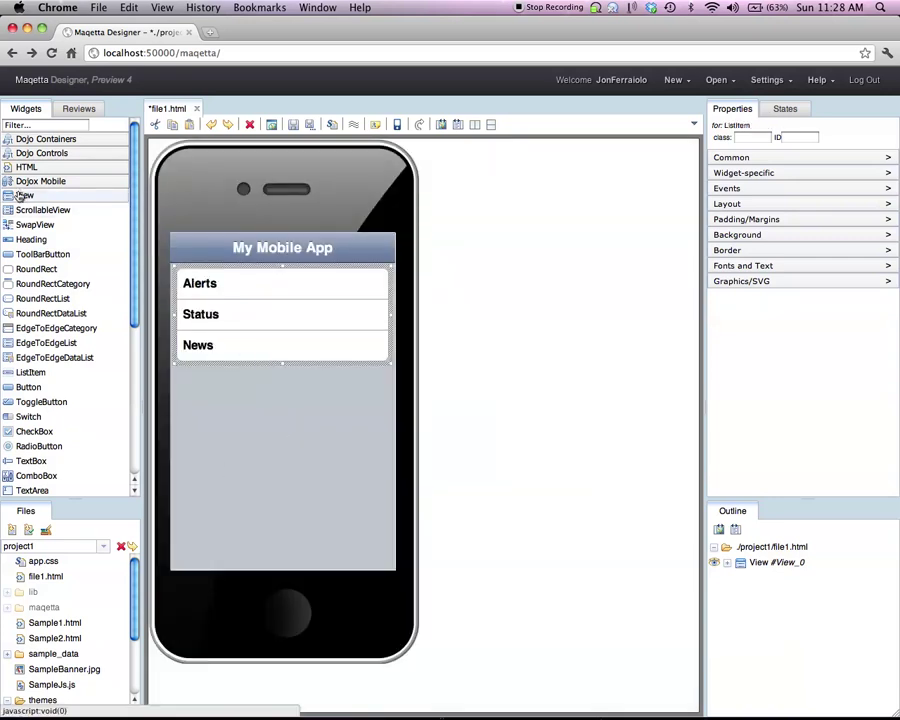
Add a second View to the phone with an 'Alerts' heading
left_click_drag(50, 195, 226, 398)
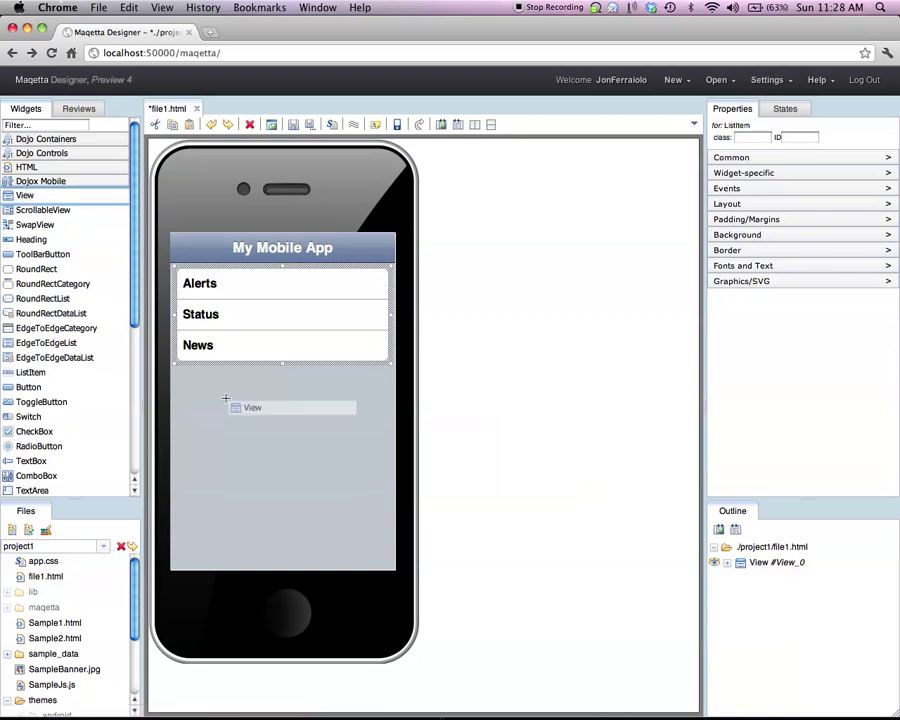
left_click_drag(226, 398, 226, 402)
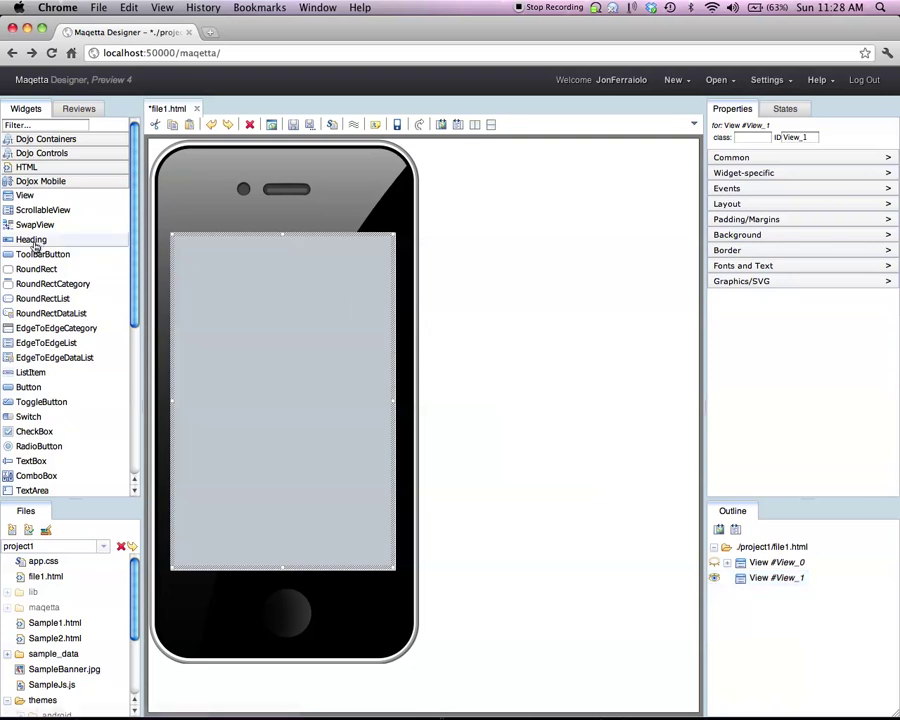
left_click_drag(40, 238, 228, 273)
type("Alerts")
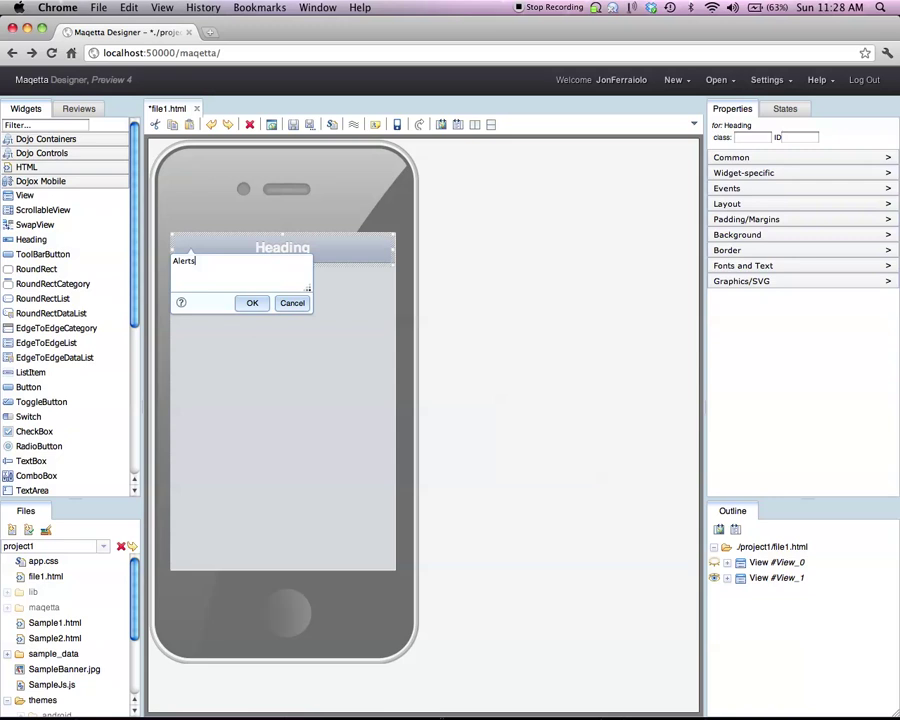
key("Return")
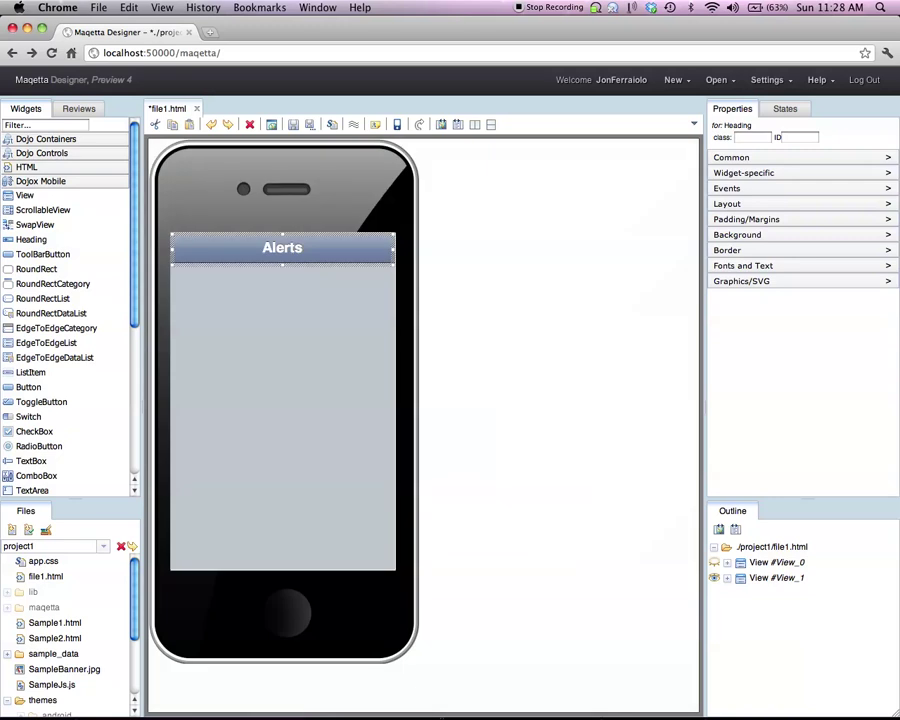
Place an HTML div under the Alerts heading reading '10:30am 80% capacity'
left_click(44, 174)
left_click_drag(40, 194, 220, 297)
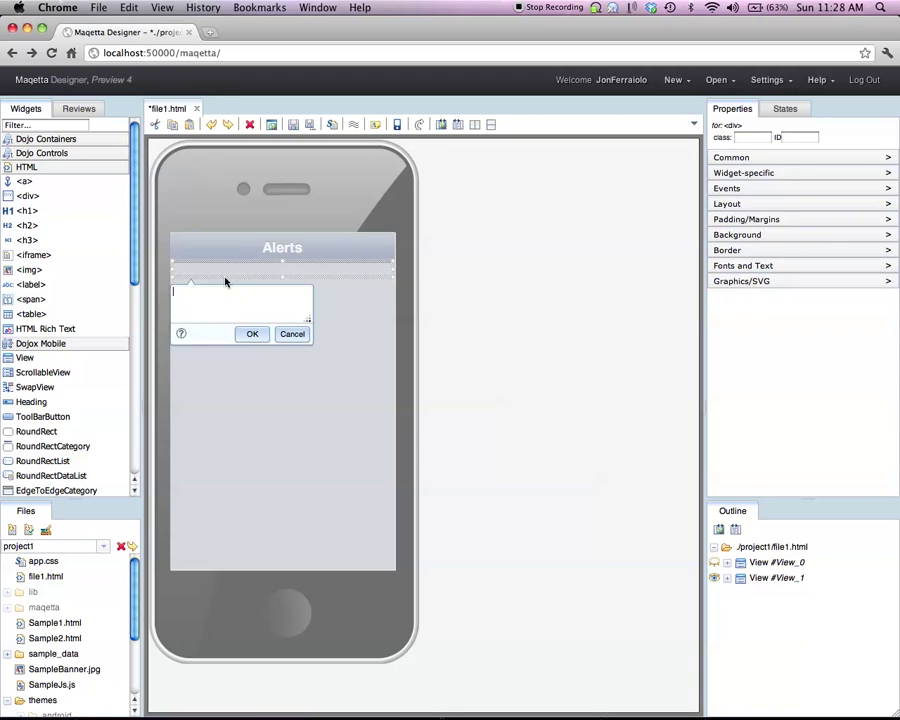
type("10")
key("BackSpace")
key("BackSpace")
key("BackSpace")
key("BackSpace")
type("am 80% capacity")
left_click(262, 337)
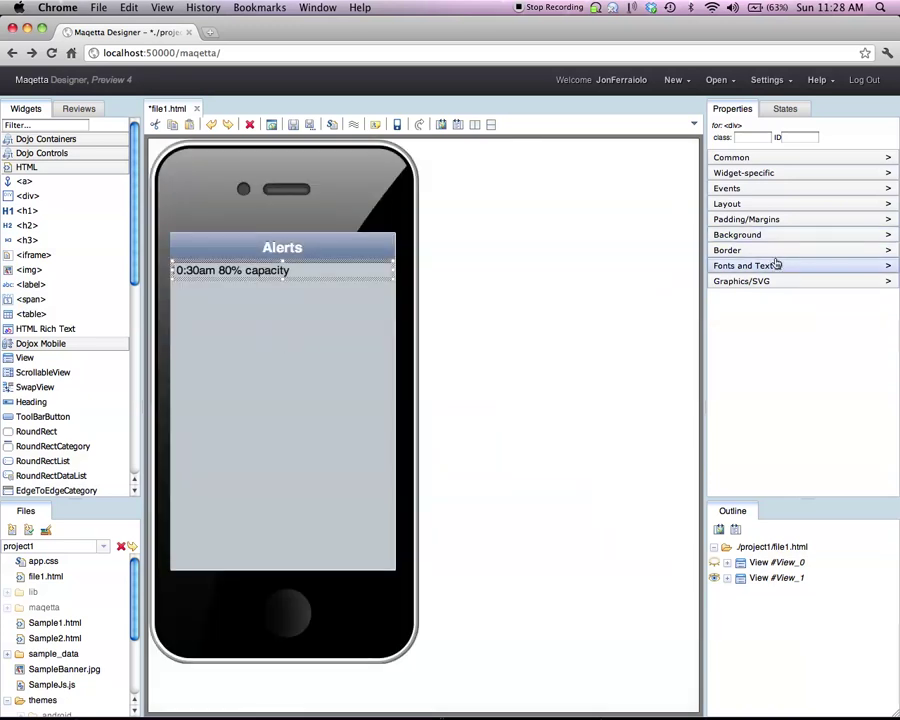
Give the capacity text a 15px margin
left_click(765, 219)
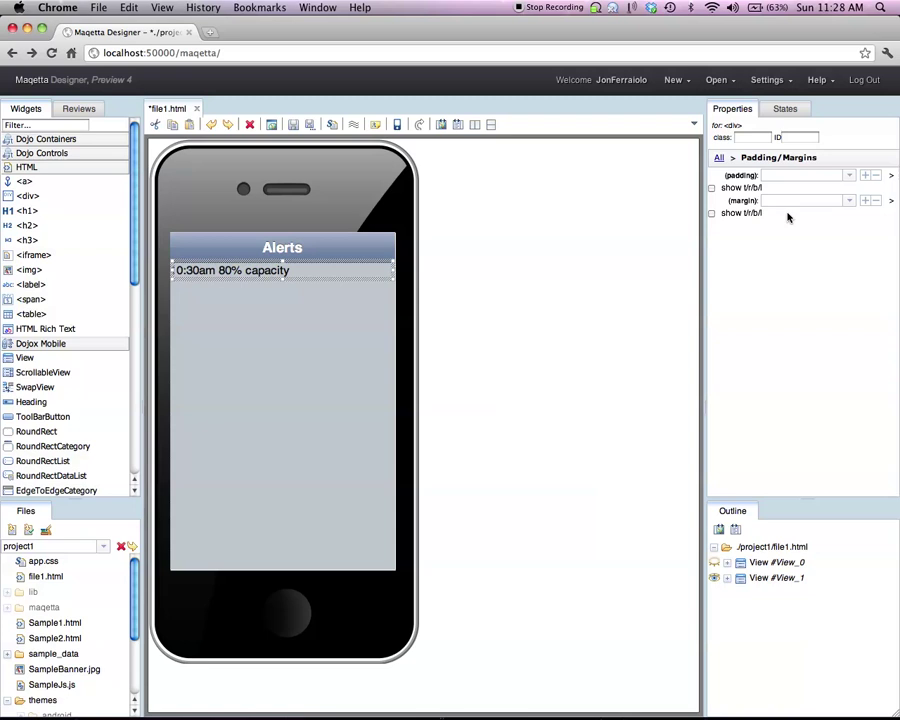
left_click(786, 201)
type("15px")
key("Return")
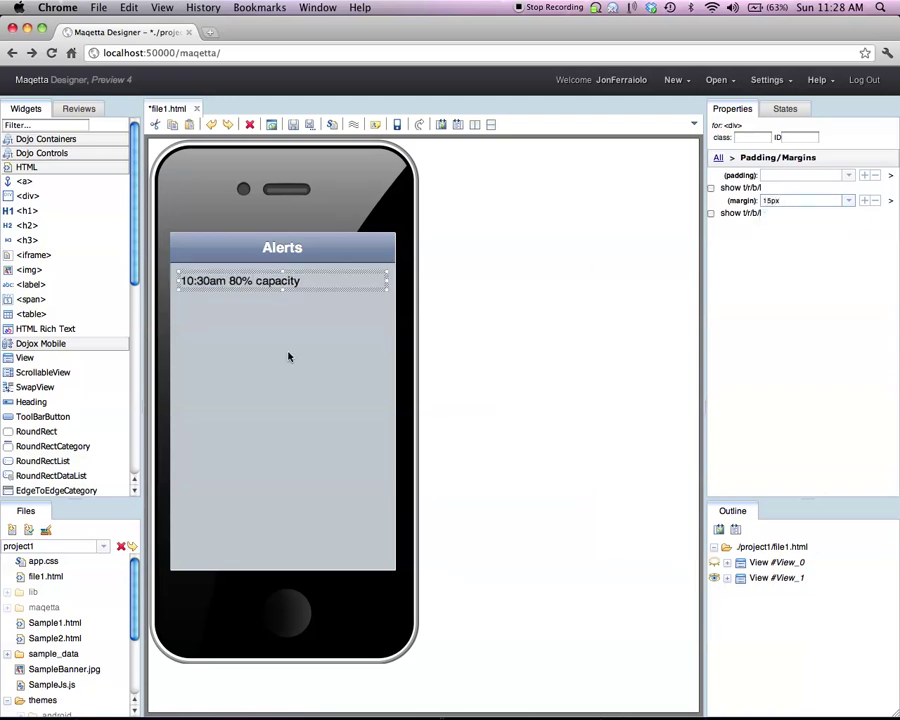
Set the Alerts list item's moveTo property to View_1
left_click(784, 565)
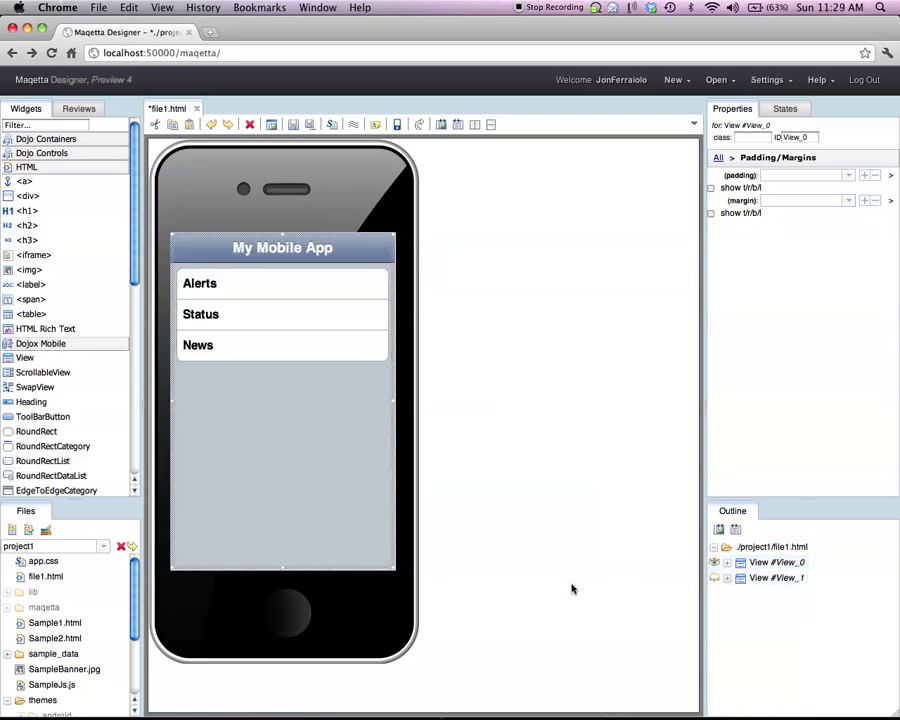
left_click(229, 294)
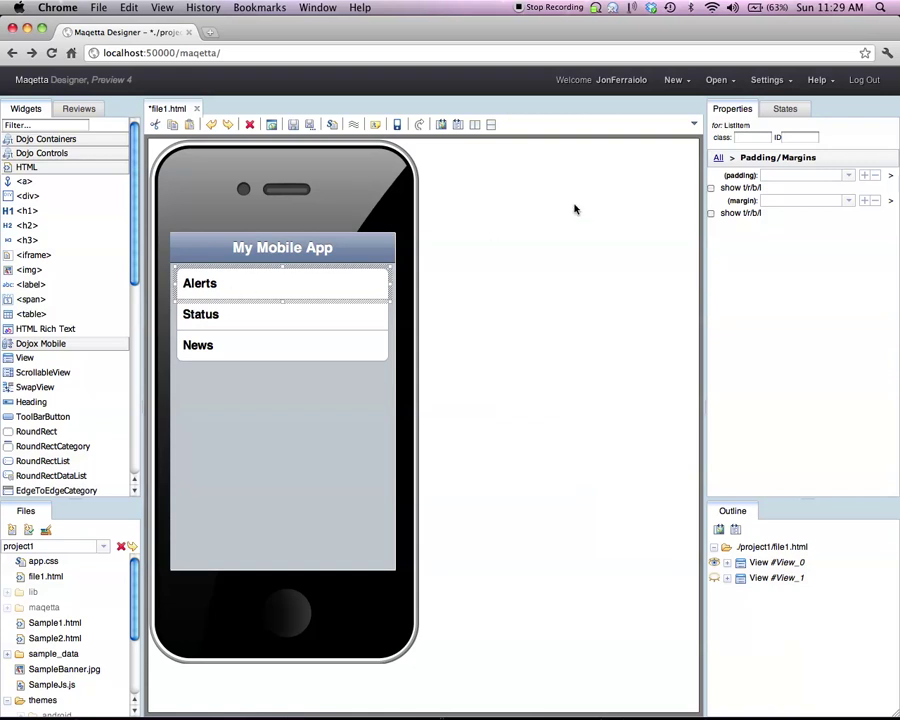
left_click(718, 157)
left_click(757, 174)
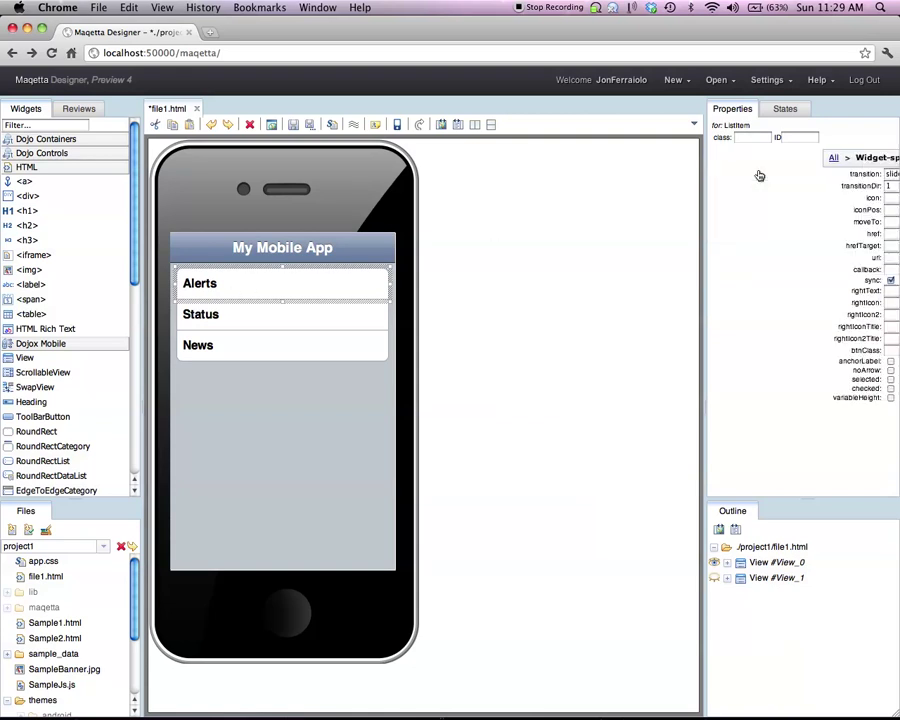
left_click(790, 222)
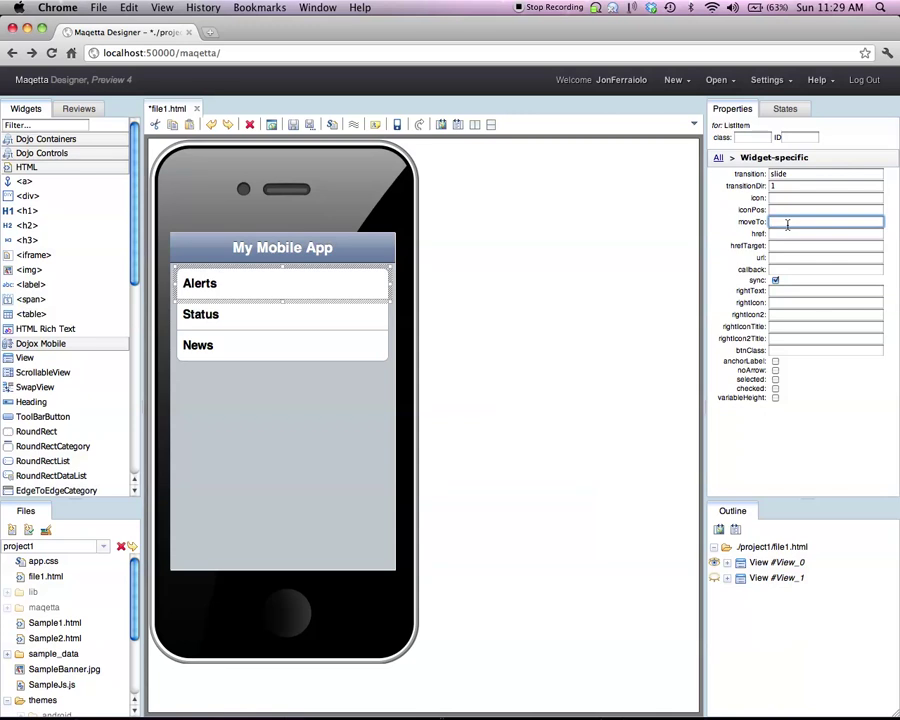
type("View_1")
key("Return")
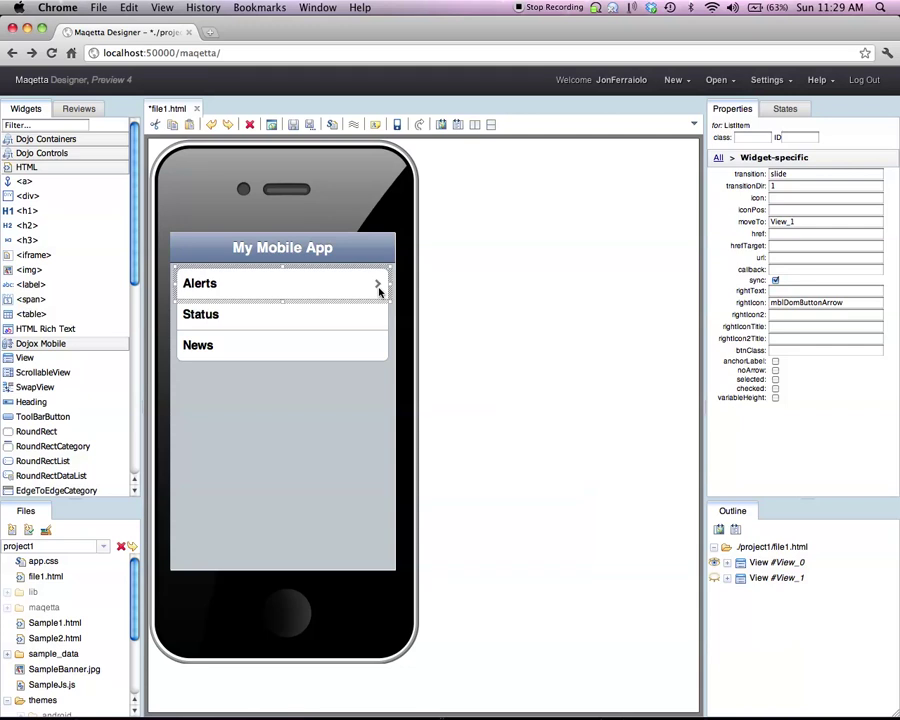
Give the Alerts heading a 'Home' back button with moveTo View_0, then reselect View_0
left_click(789, 579)
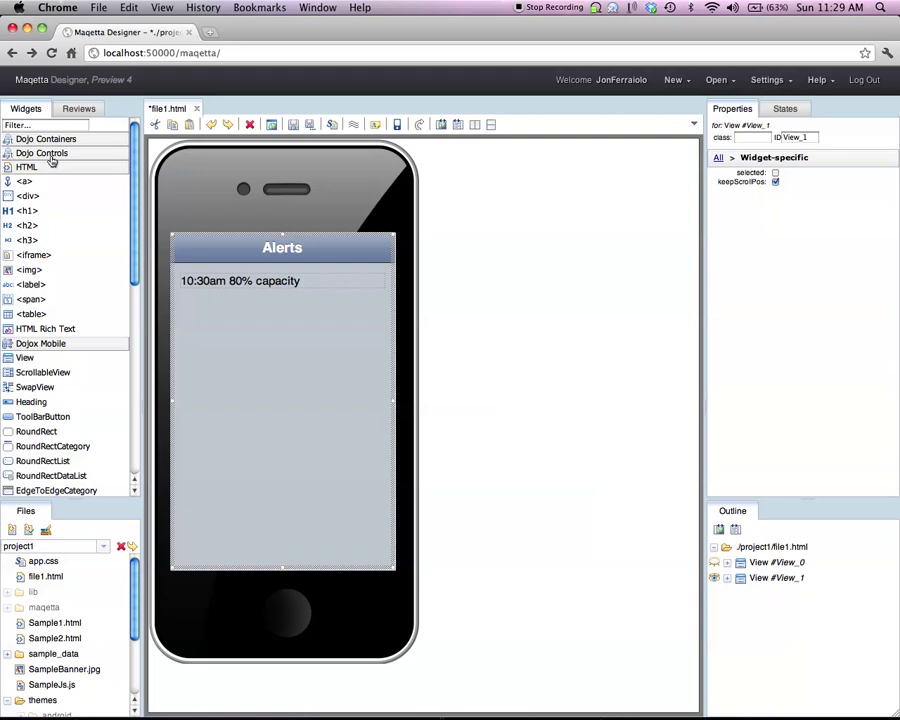
left_click(253, 250)
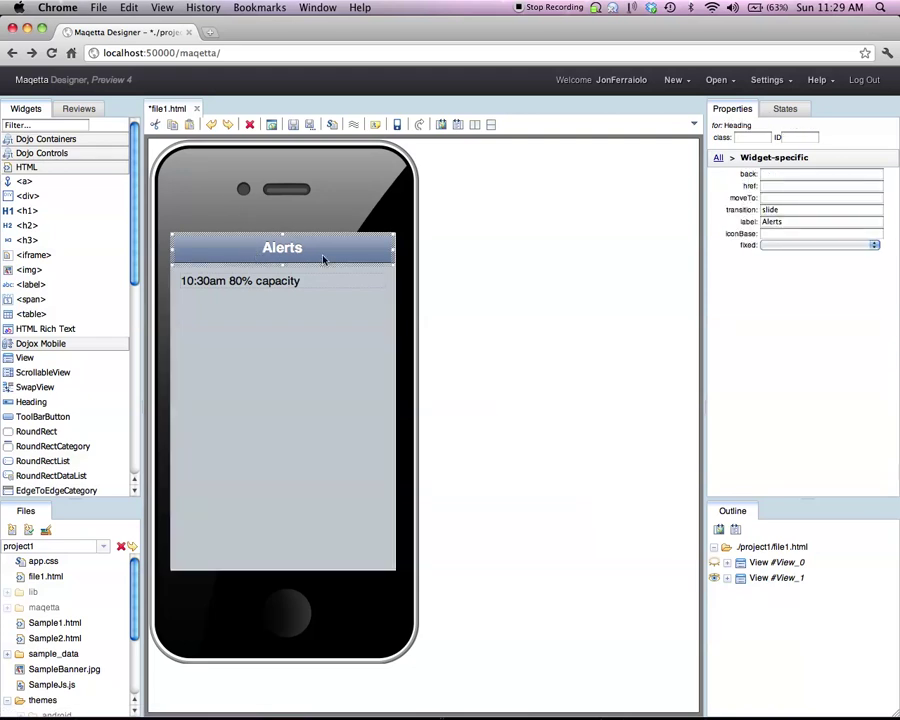
left_click(810, 174)
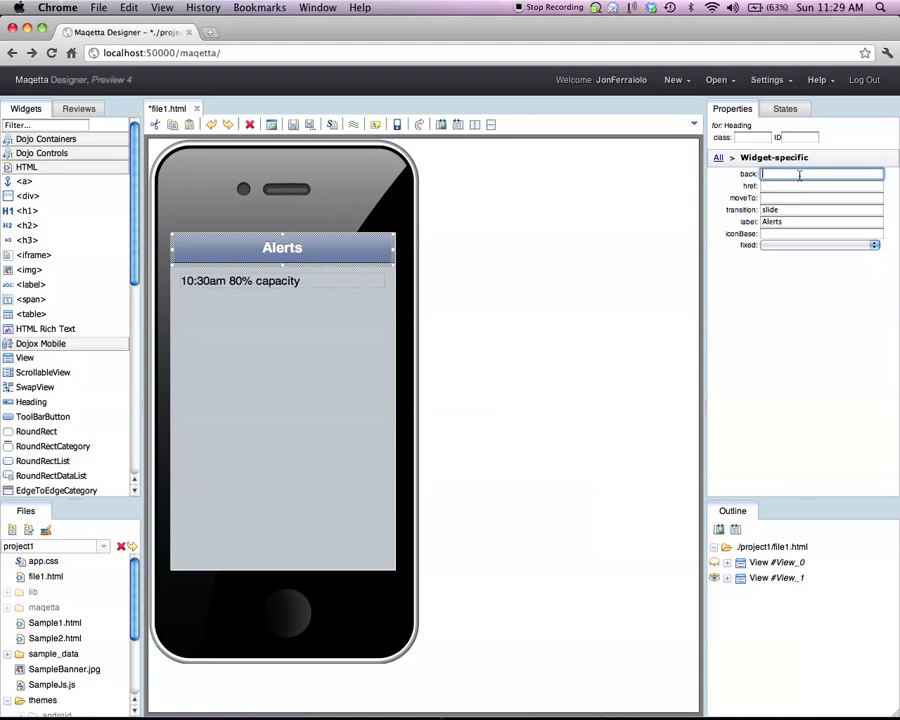
type("Home")
left_click(782, 197)
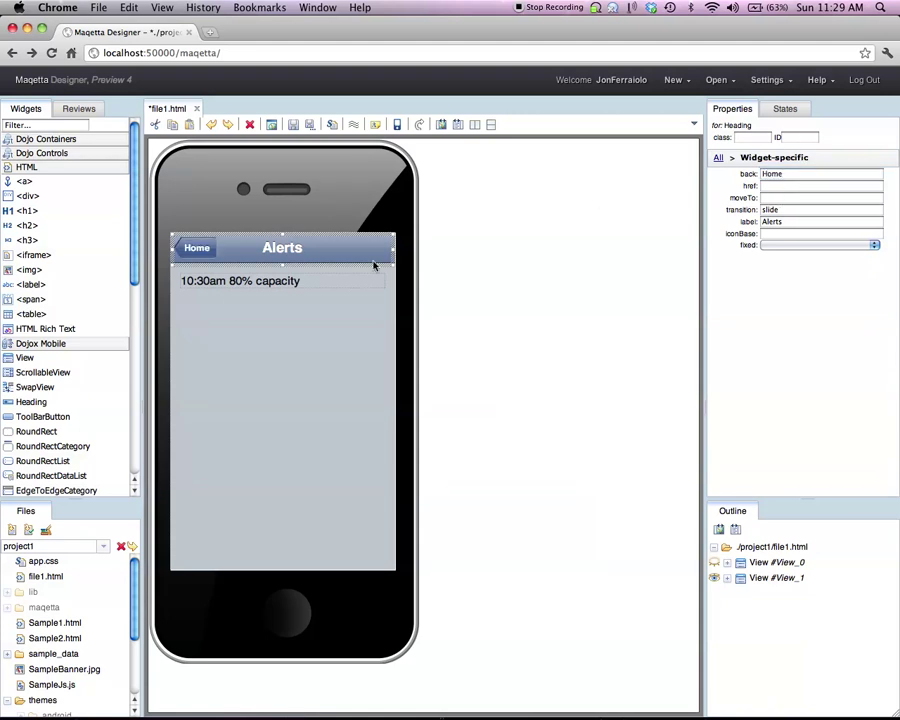
left_click(794, 197)
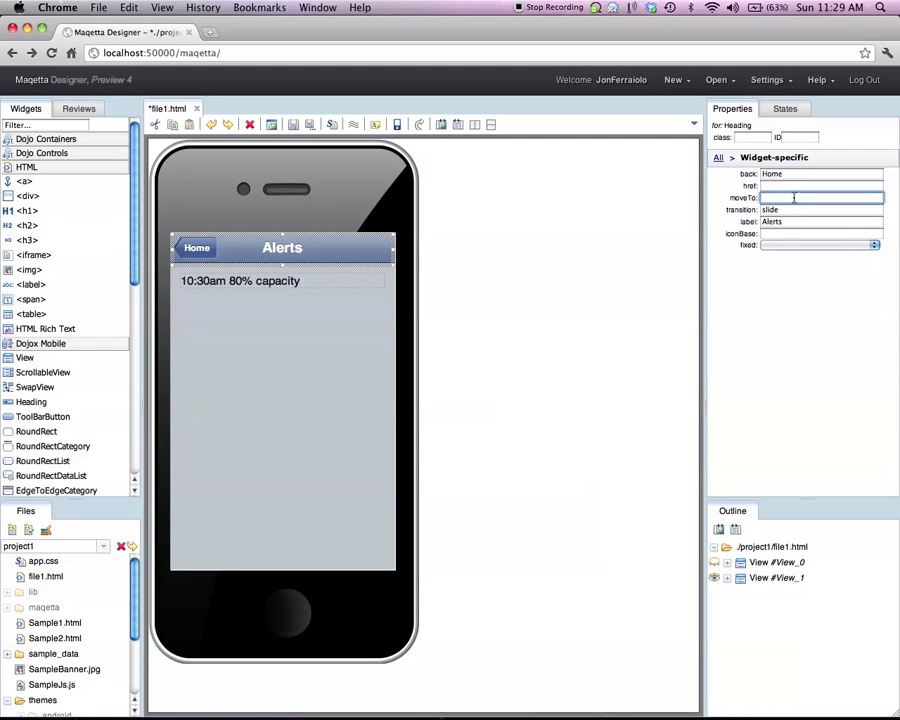
type("View_0")
key("Return")
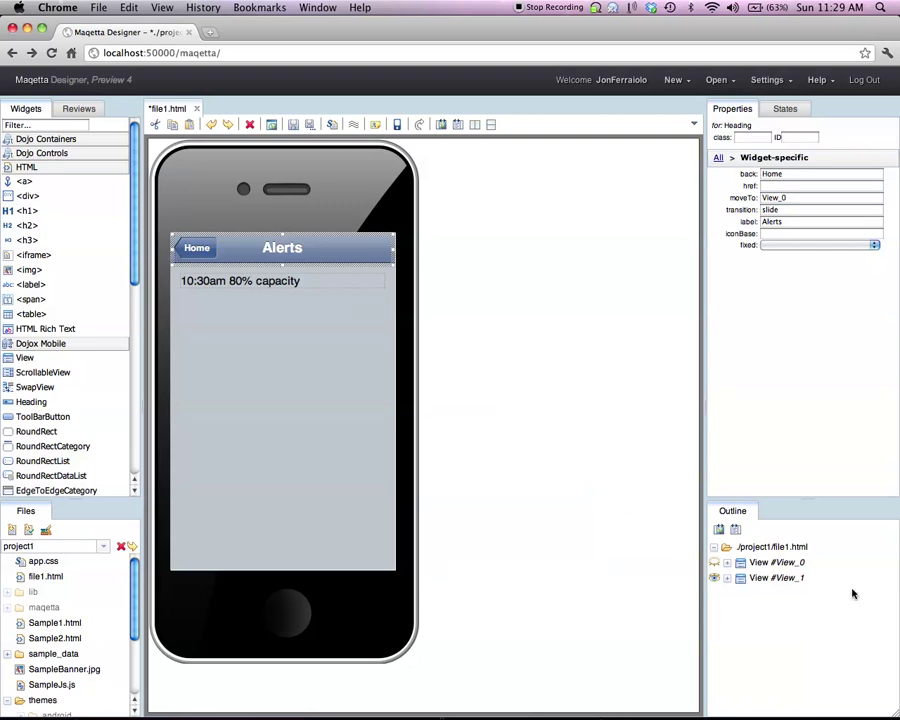
left_click(778, 563)
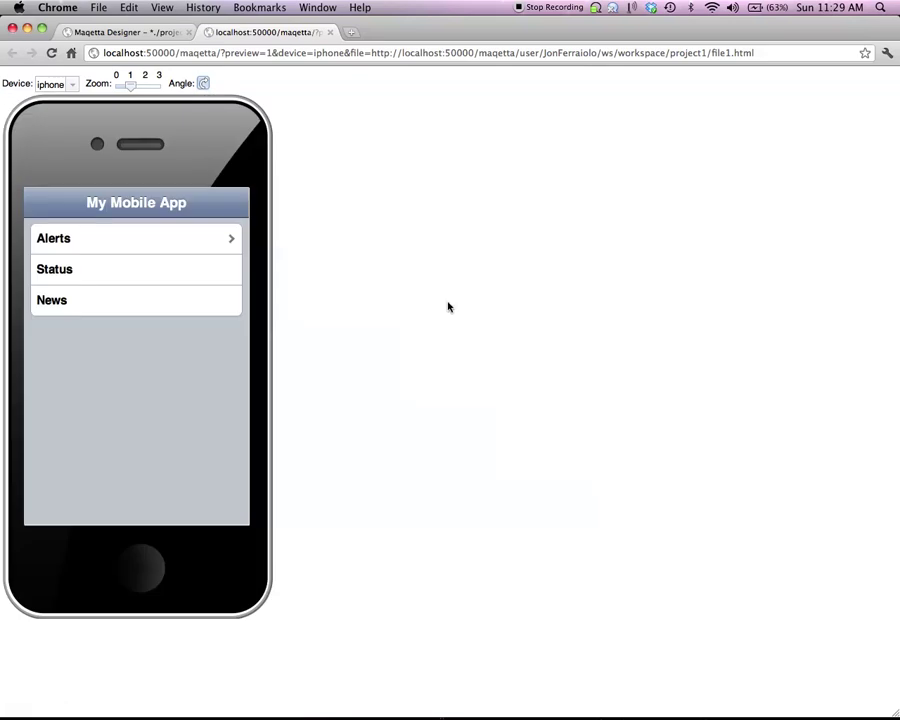
Test Alerts and Home navigation in the preview and rotate to landscape and back
left_click(212, 245)
left_click(52, 205)
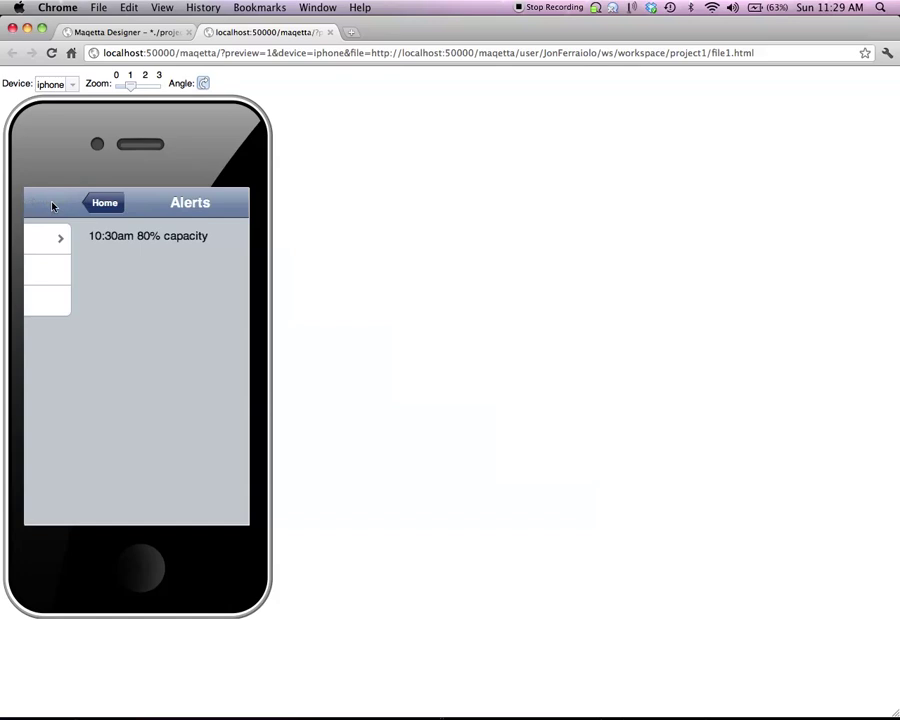
left_click(203, 86)
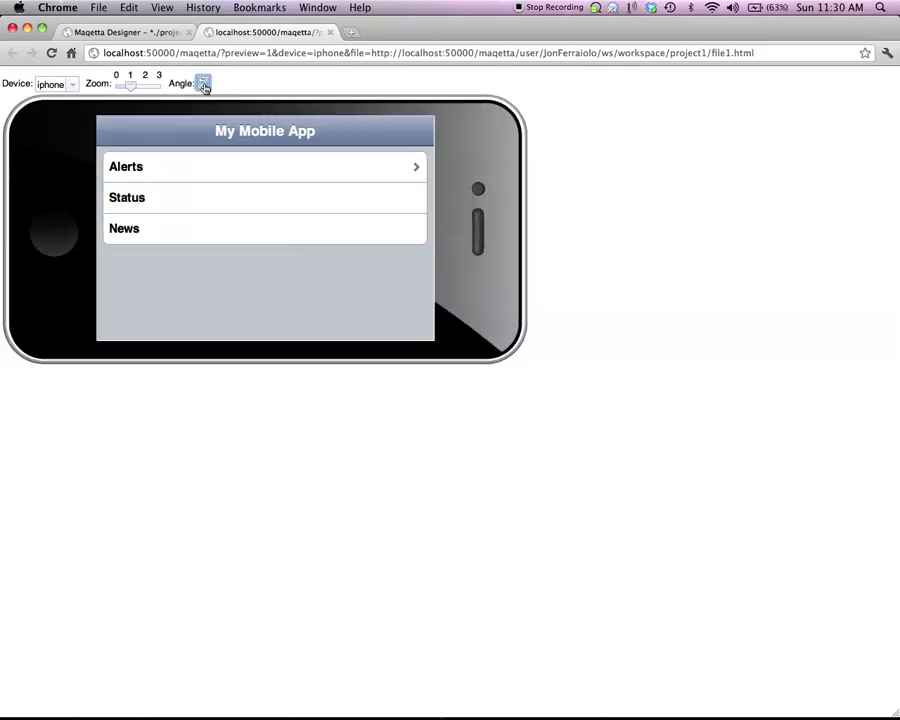
left_click(203, 86)
Switch the preview device to android_340x480 and retest Alerts and Home navigation
left_click(70, 85)
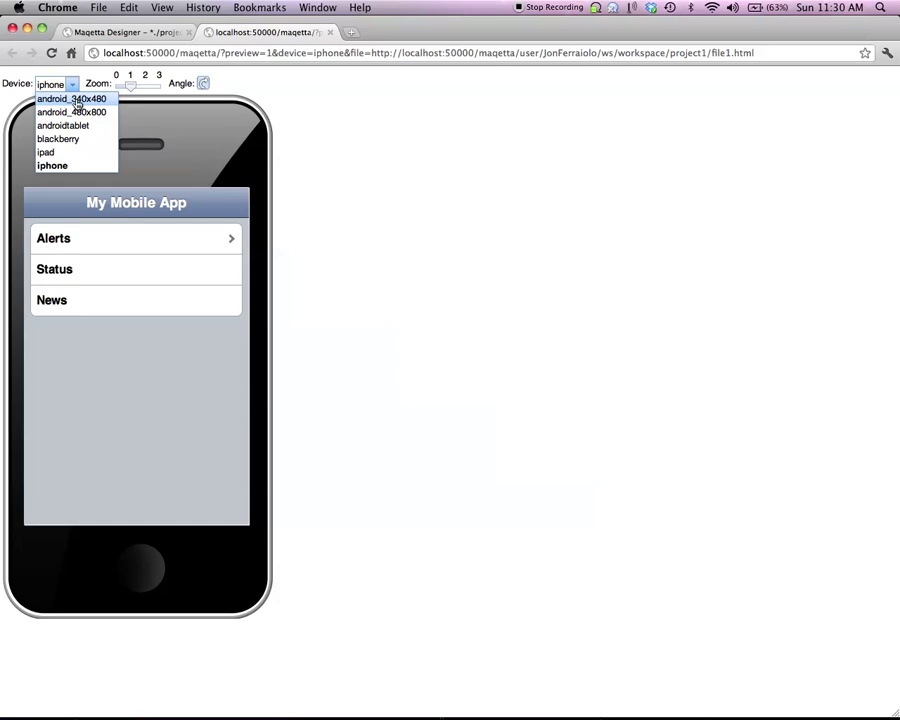
left_click(77, 100)
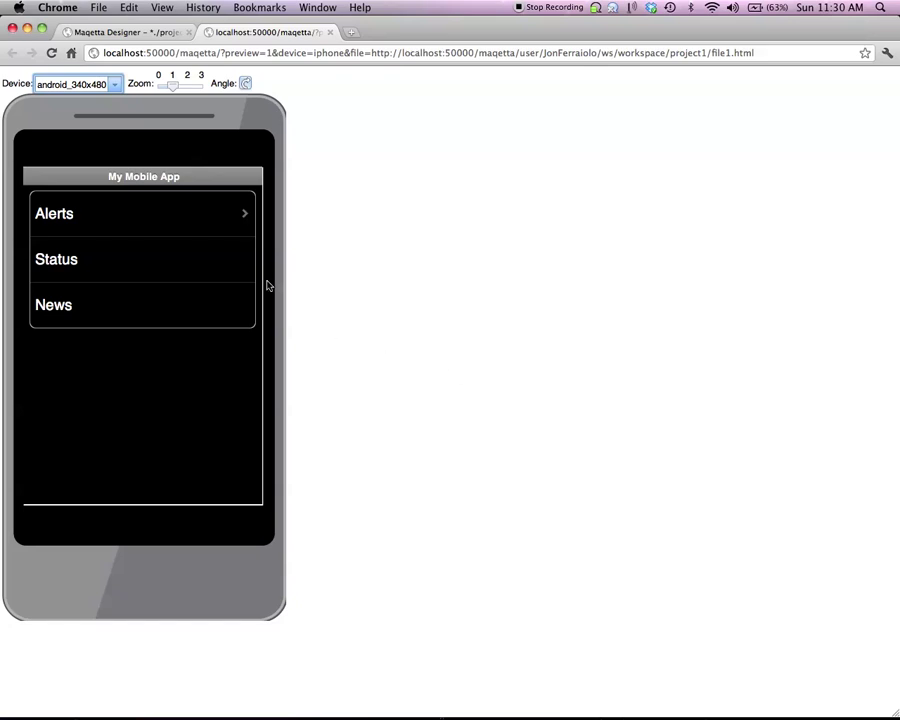
left_click(222, 212)
left_click(60, 175)
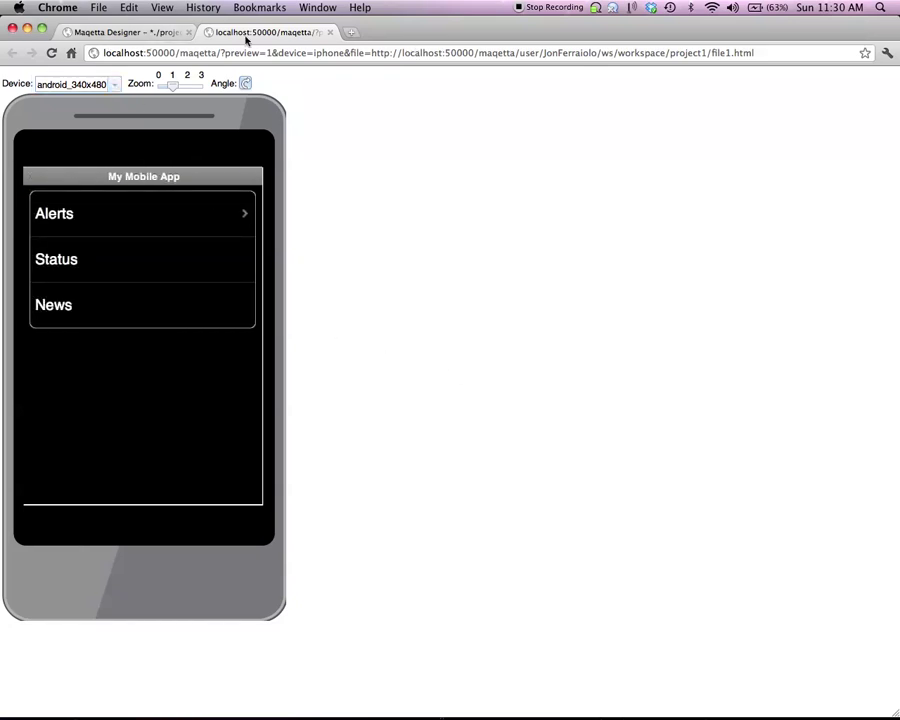
Close the preview tab and bring up the New menu
left_click(330, 32)
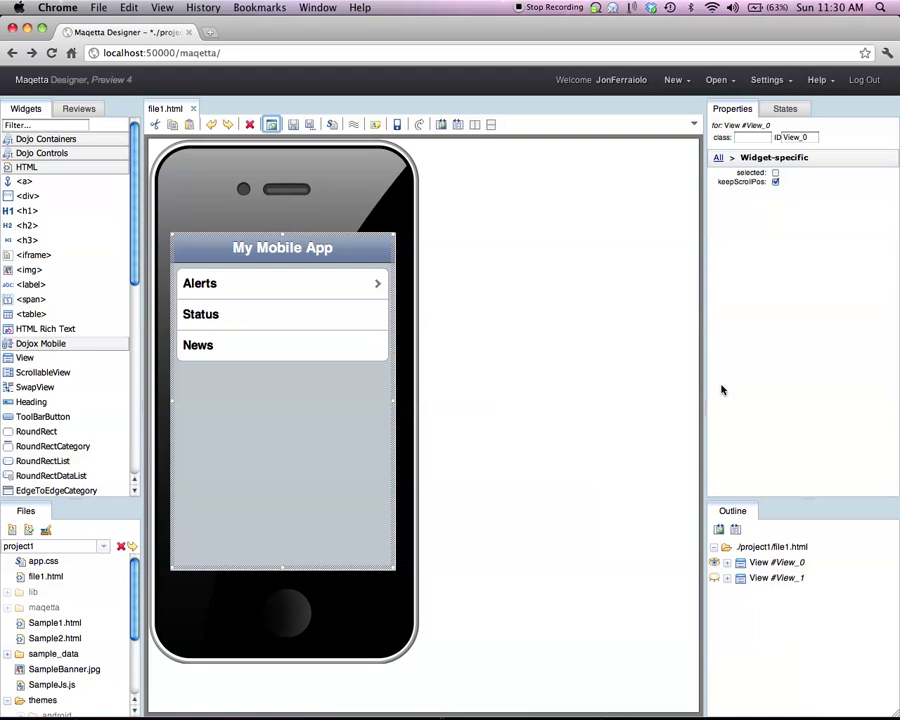
left_click(672, 80)
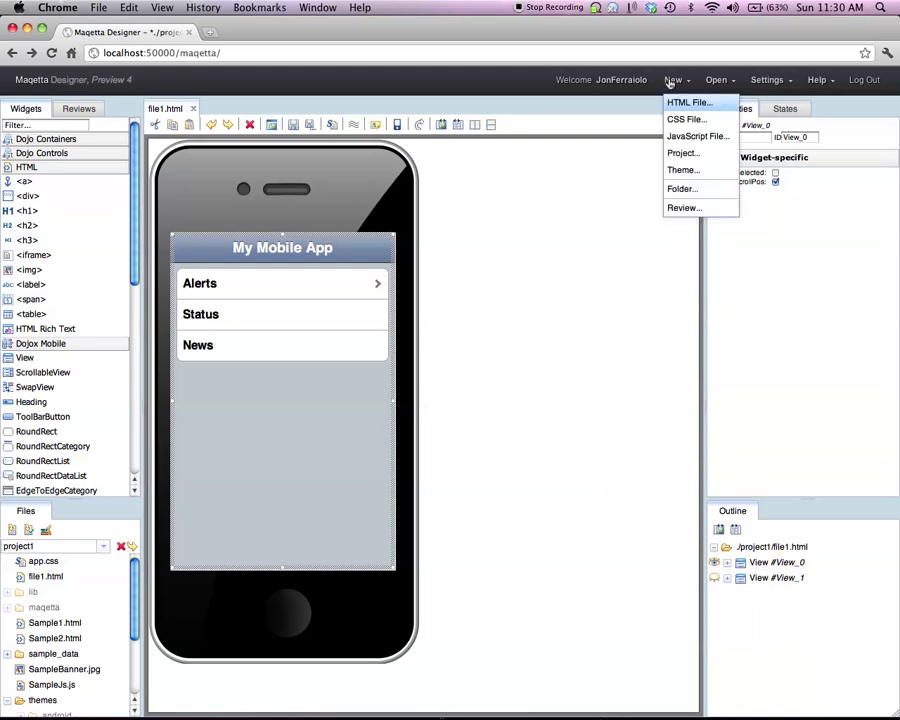
Create a new theme named MyMobileTheme cloned from custom
left_click(697, 172)
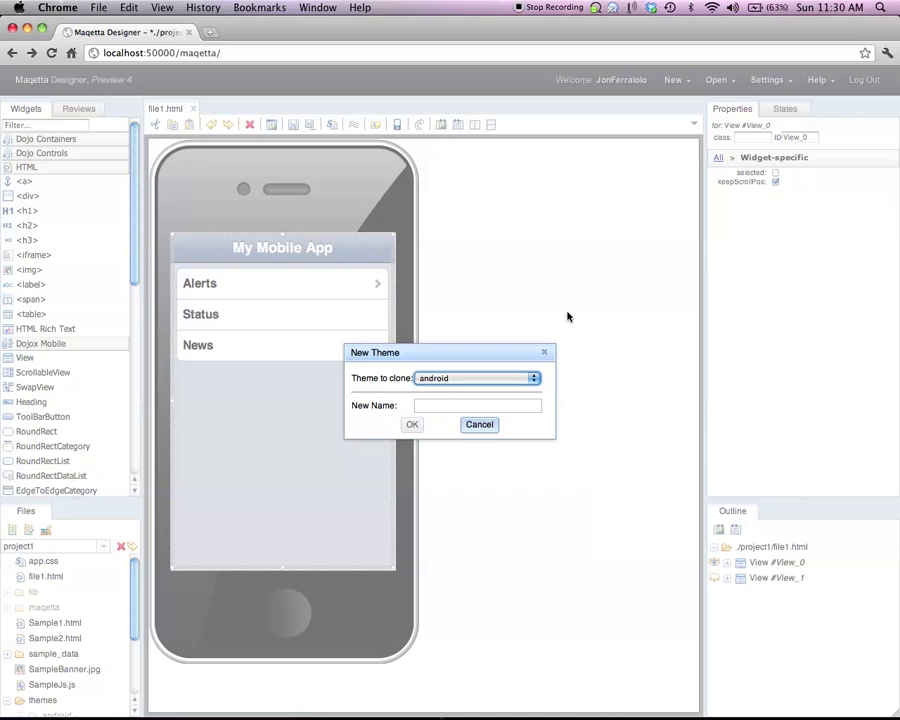
left_click(490, 381)
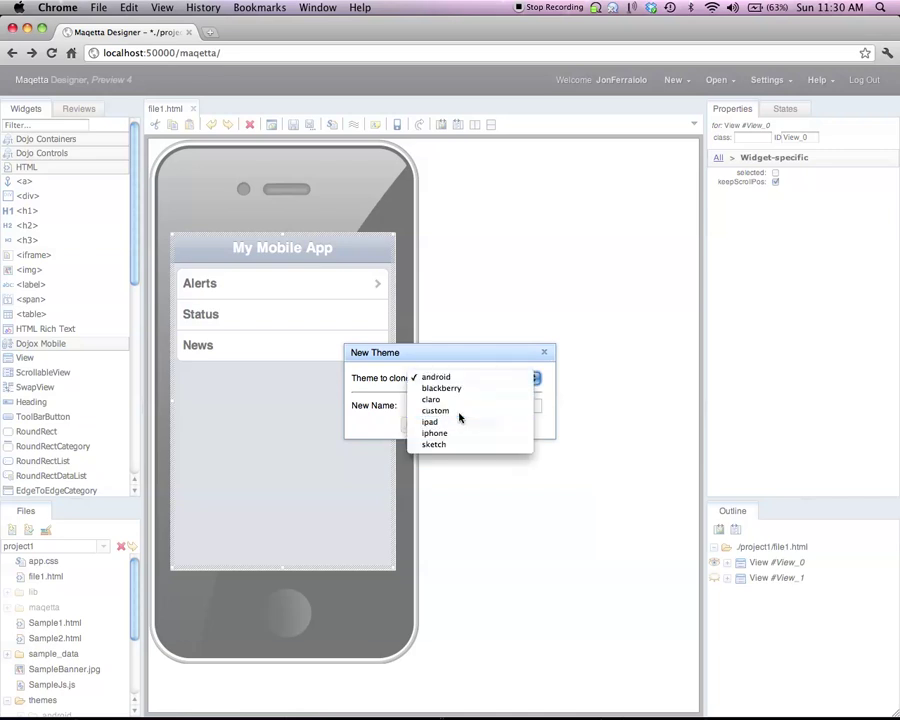
left_click(460, 420)
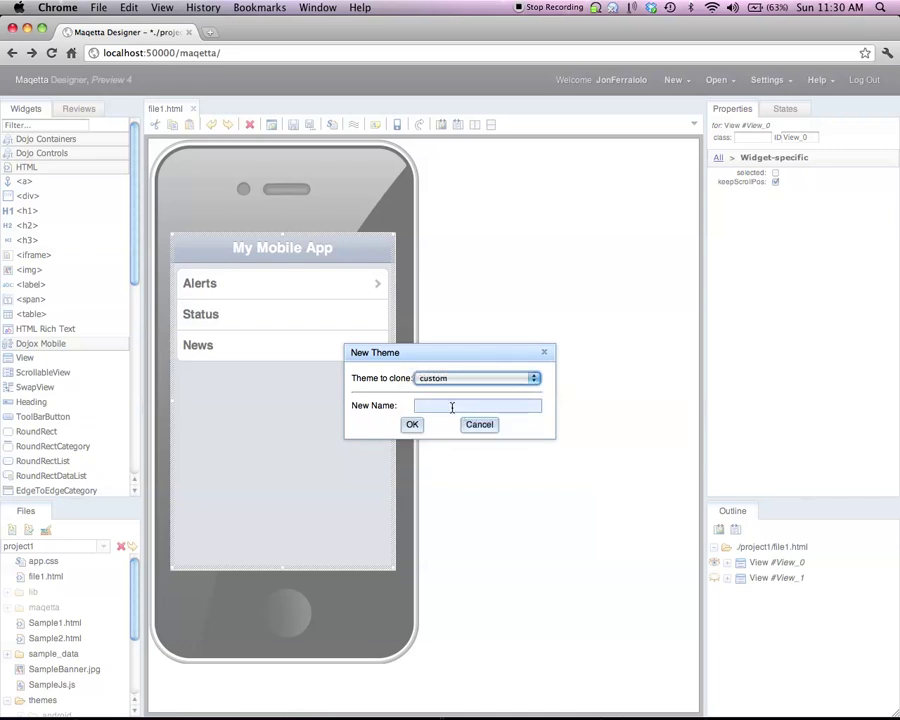
left_click(452, 407)
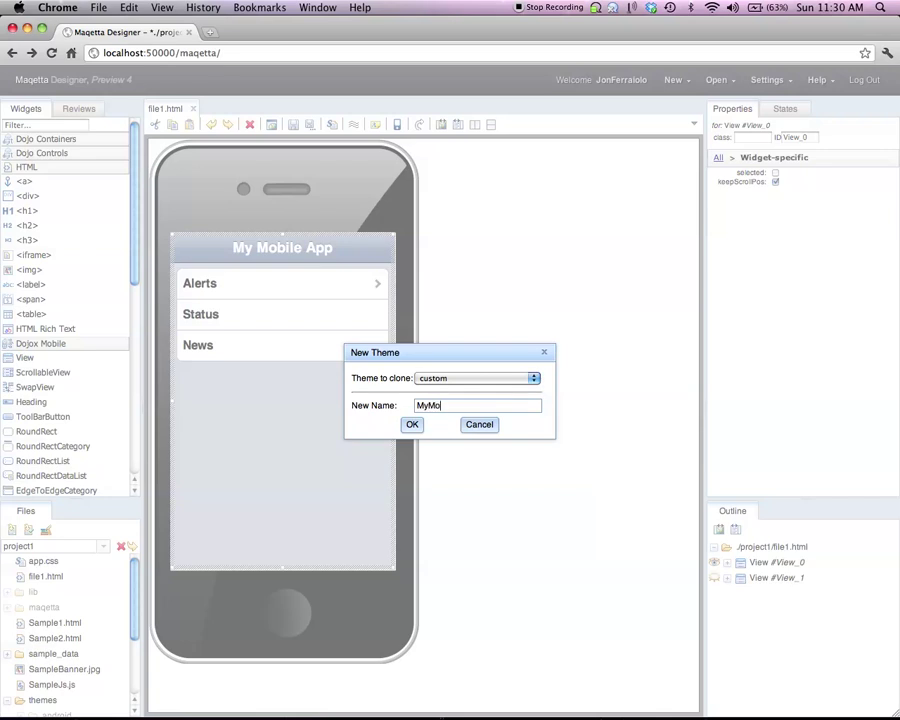
type("bileTheme")
left_click(412, 424)
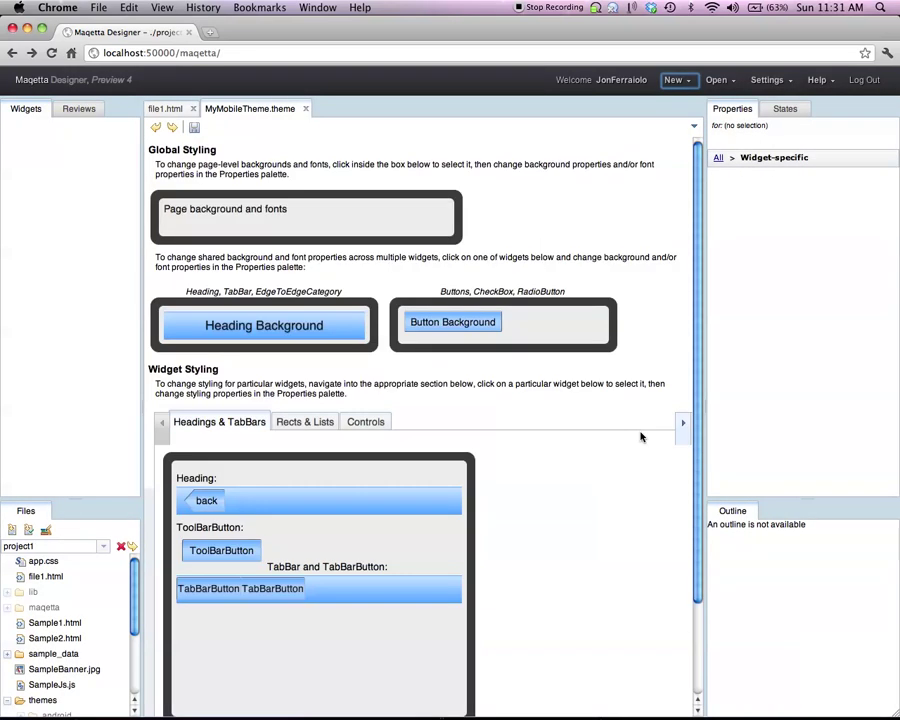
Browse MyMobileTheme's Rects & Lists, Controls and Headings & TabBars styling groups
left_click(298, 423)
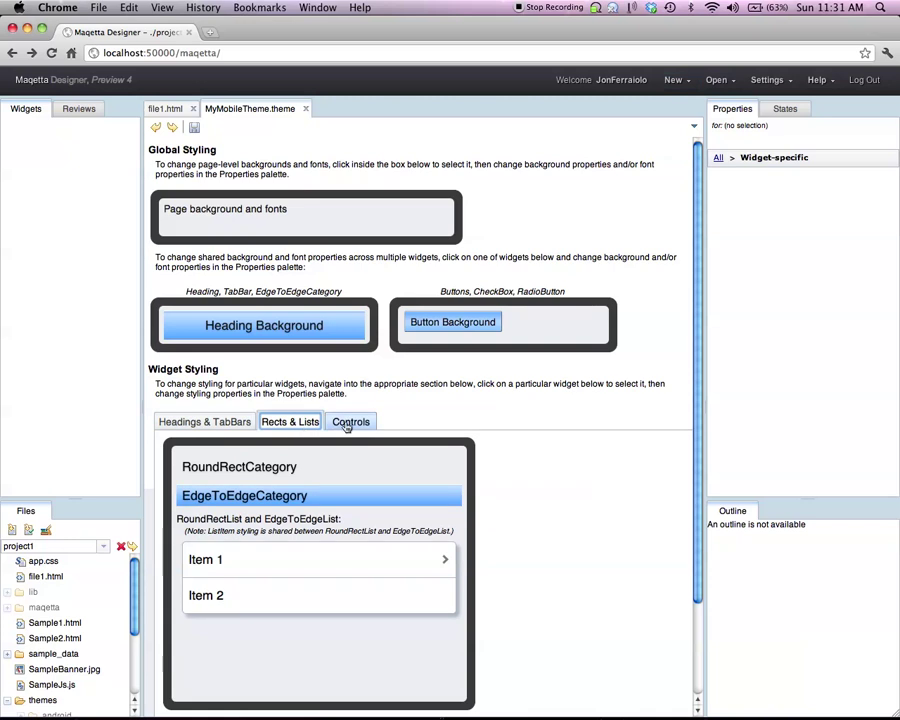
left_click(346, 423)
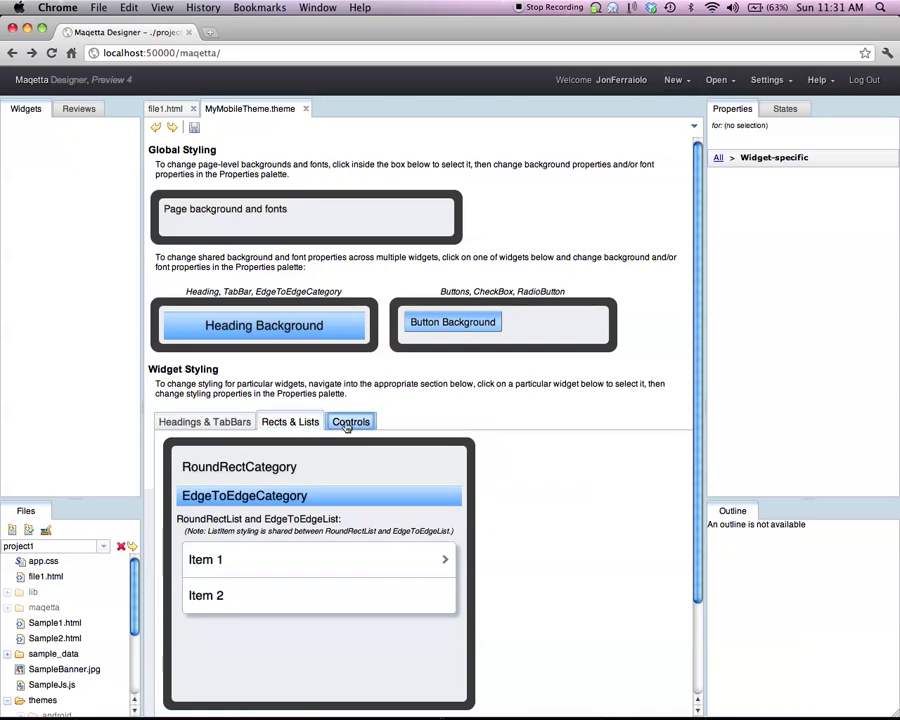
left_click(194, 423)
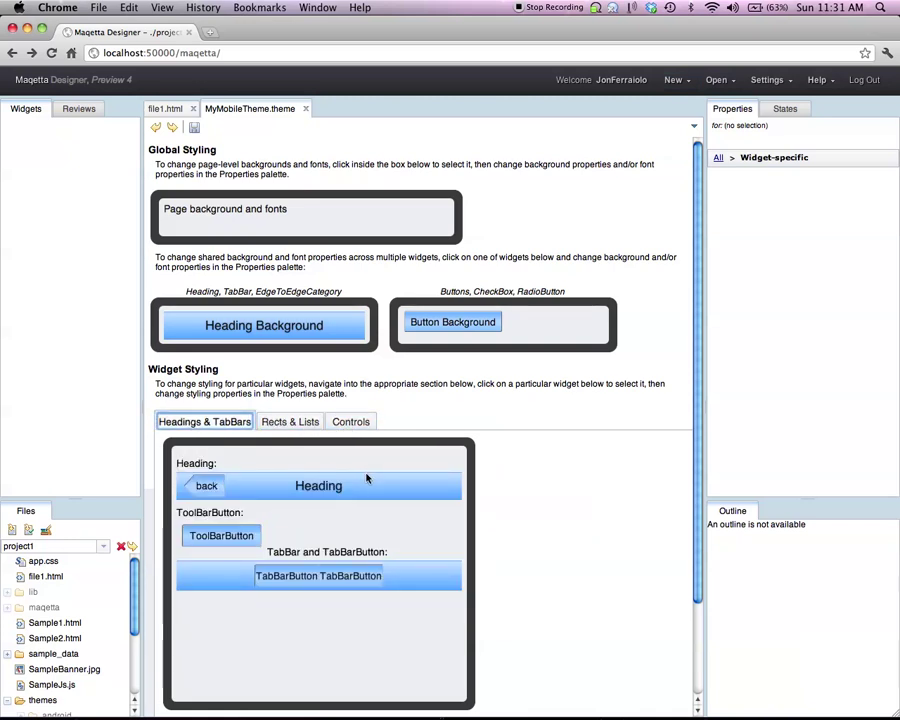
Set the theme's page background colour to pale green #d0fae4
left_click(279, 222)
left_click(718, 158)
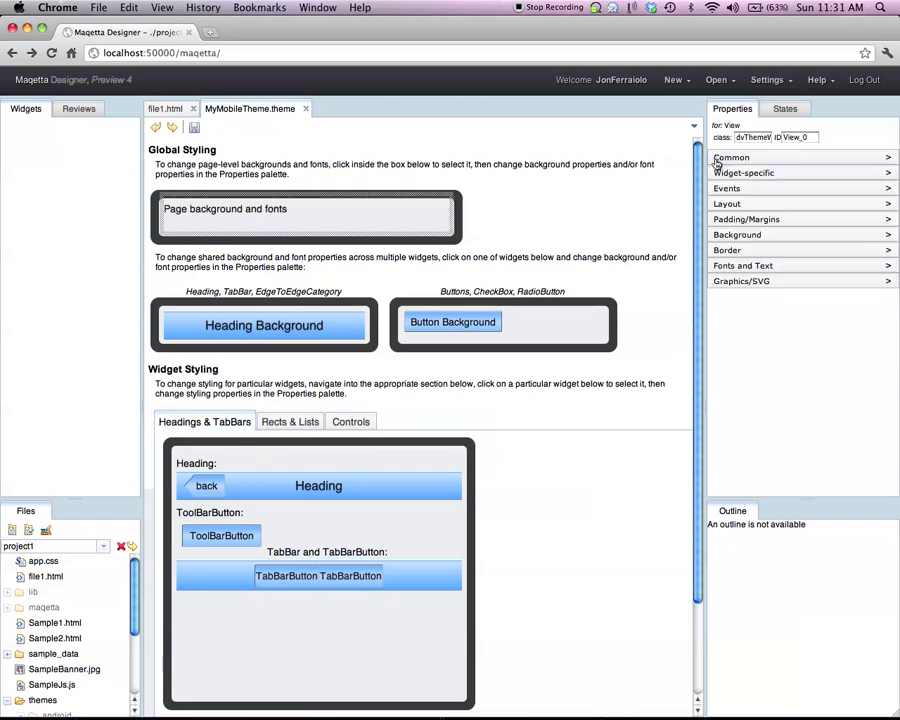
left_click(745, 235)
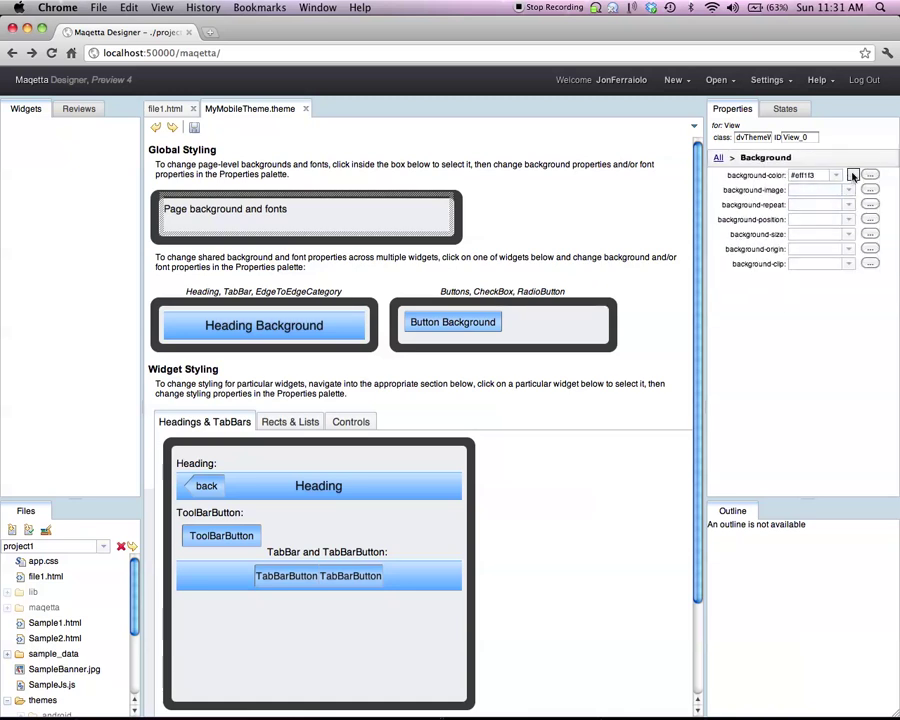
left_click(853, 175)
left_click(769, 265)
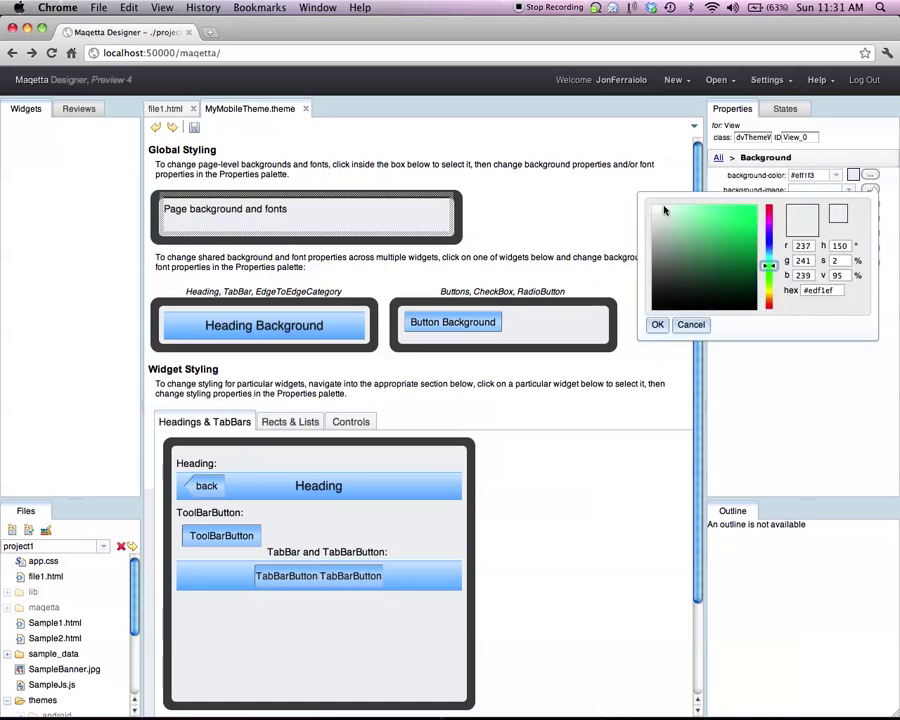
left_click(669, 207)
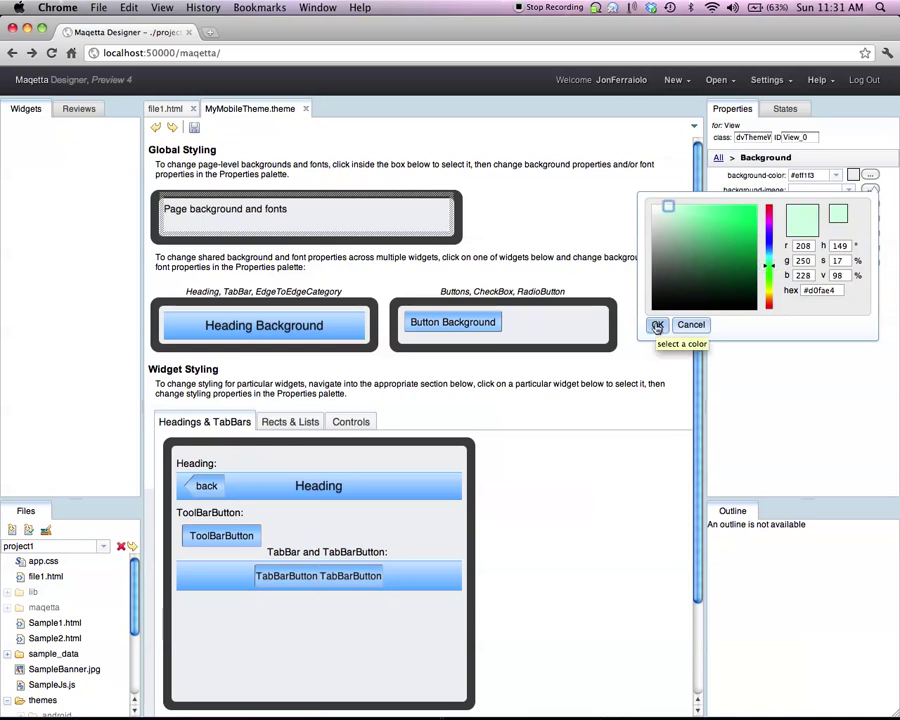
left_click(657, 325)
Set the Heading and Button background colours to darker green #5ea761
left_click(338, 327)
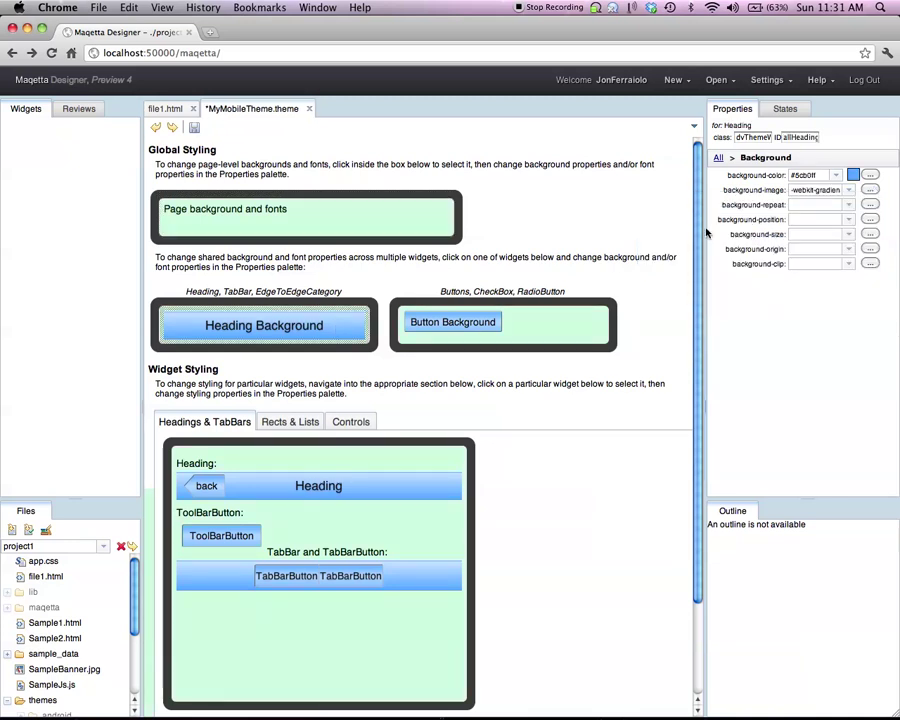
left_click(852, 175)
left_click(769, 270)
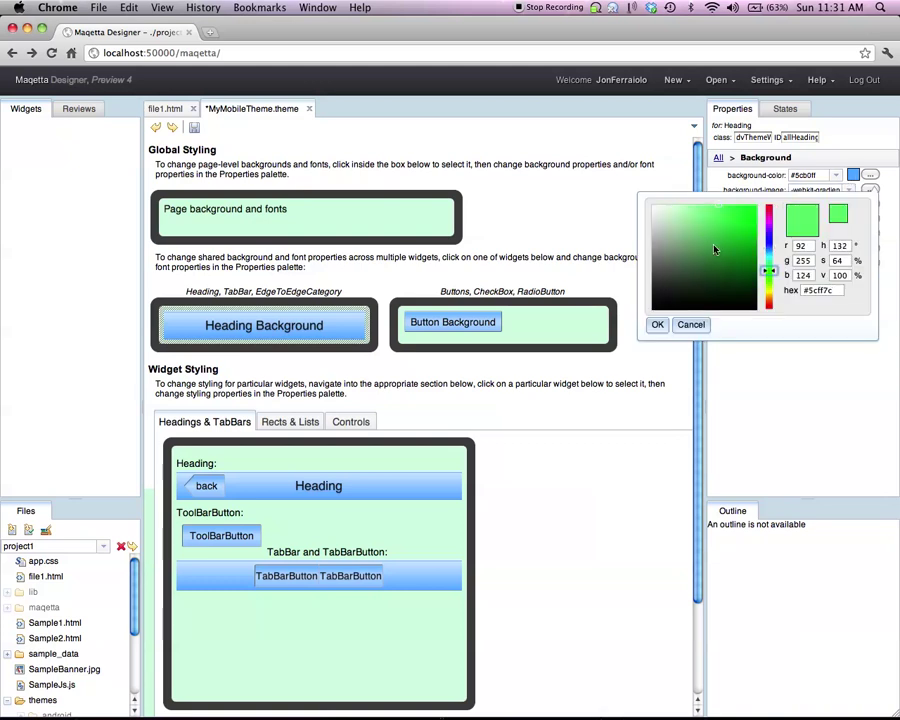
left_click(699, 243)
left_click(656, 324)
left_click(482, 322)
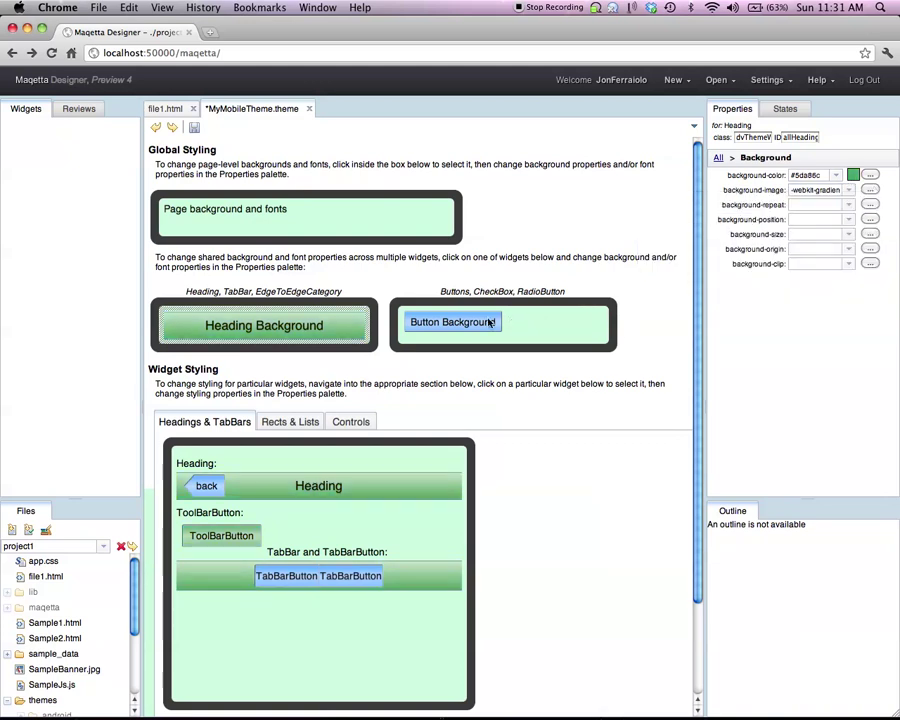
left_click(852, 175)
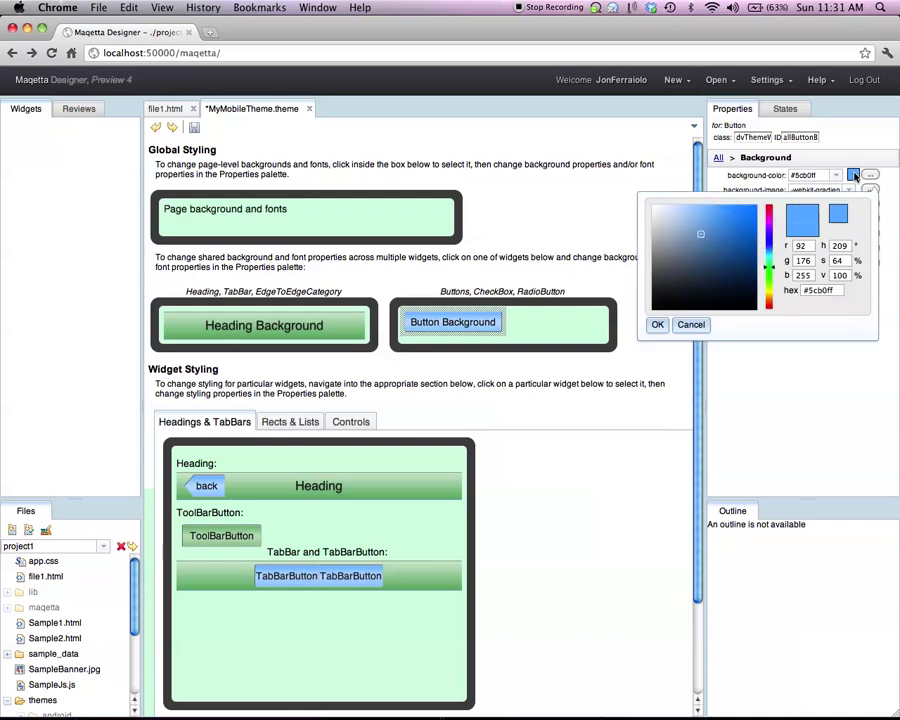
left_click(696, 242)
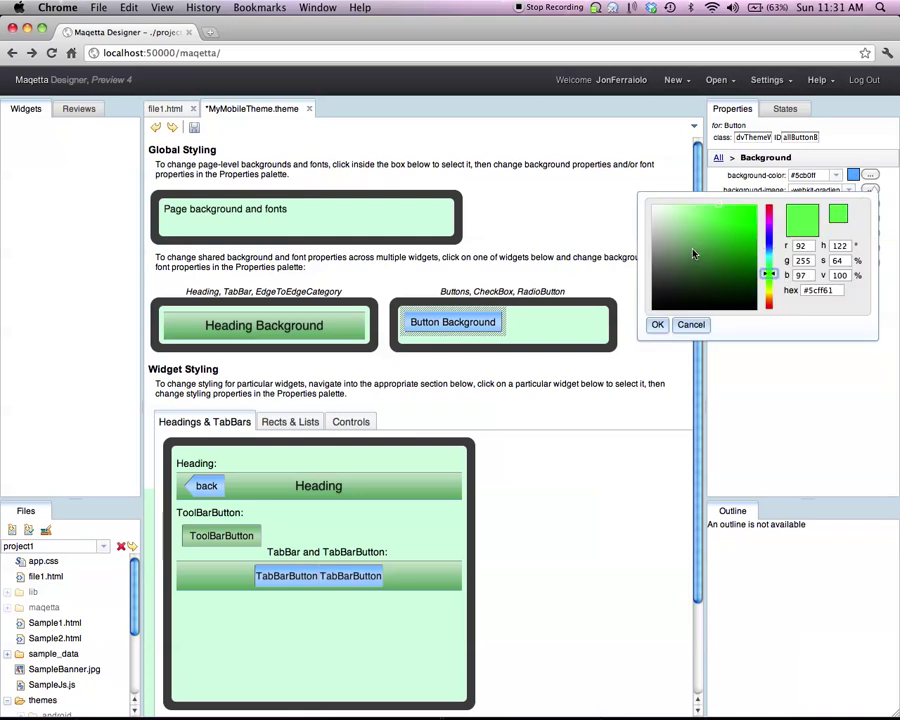
left_click(658, 325)
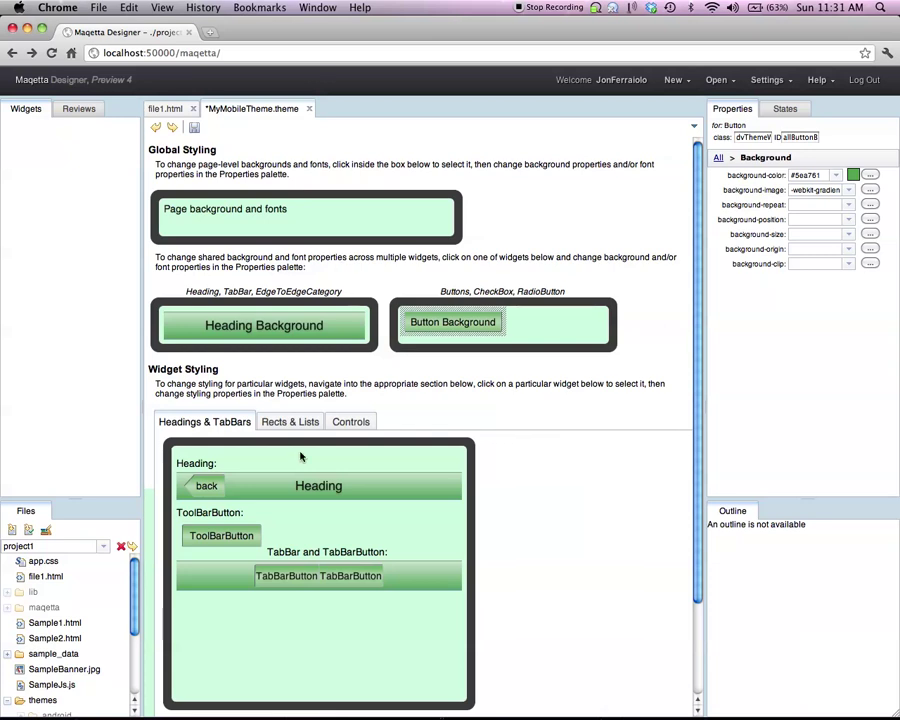
Review the widget sample groups and save MyMobileTheme
left_click(291, 421)
left_click(357, 424)
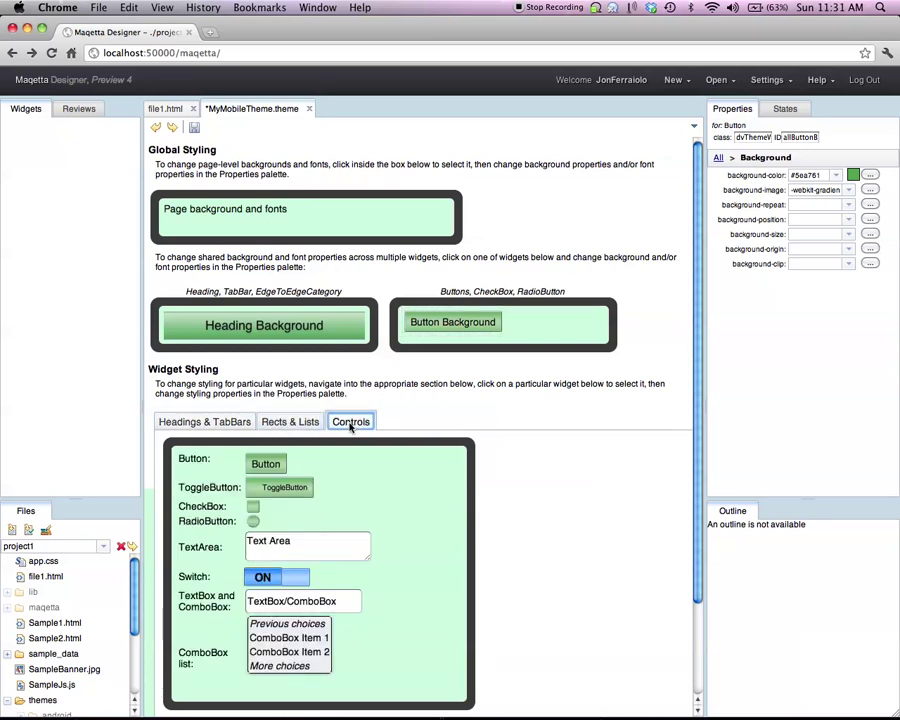
left_click(207, 424)
left_click(197, 130)
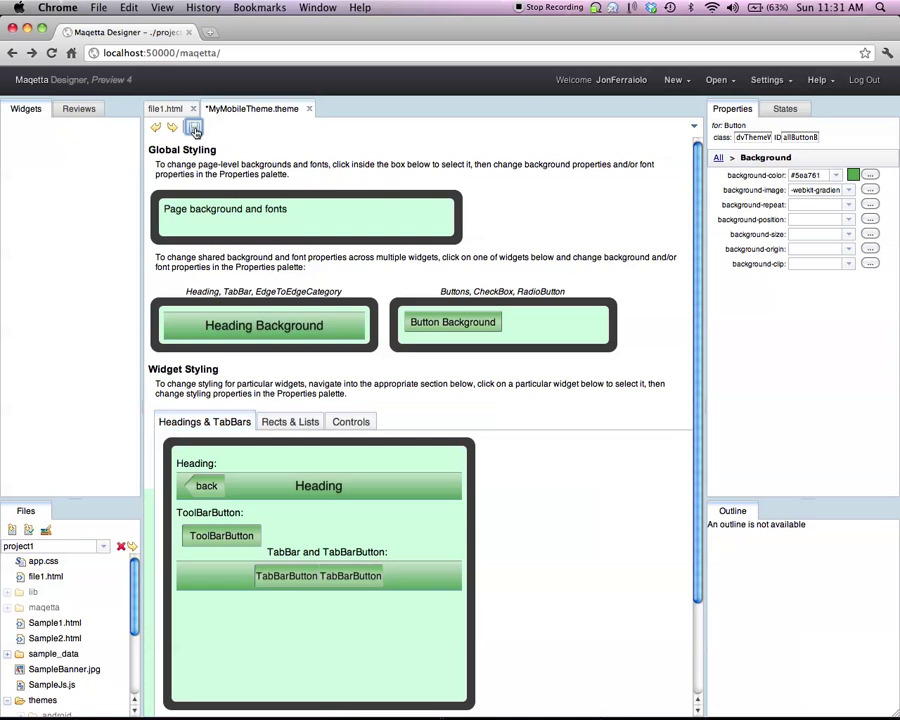
Return to file1.html and switch its Dojo mobile 1.7 theme to MyMobileTheme for all devices
left_click(166, 109)
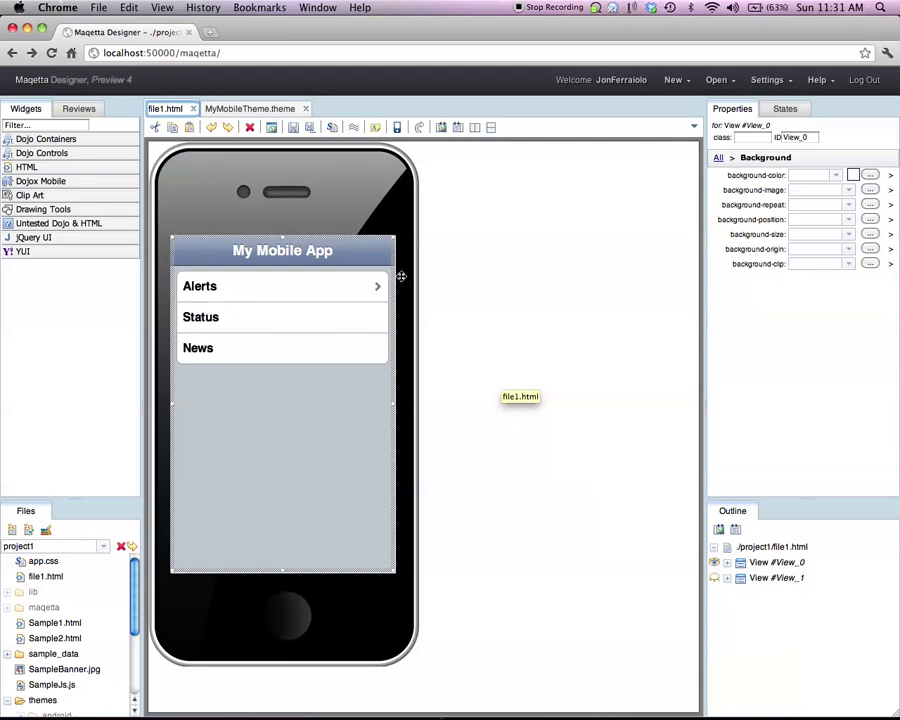
left_click(332, 130)
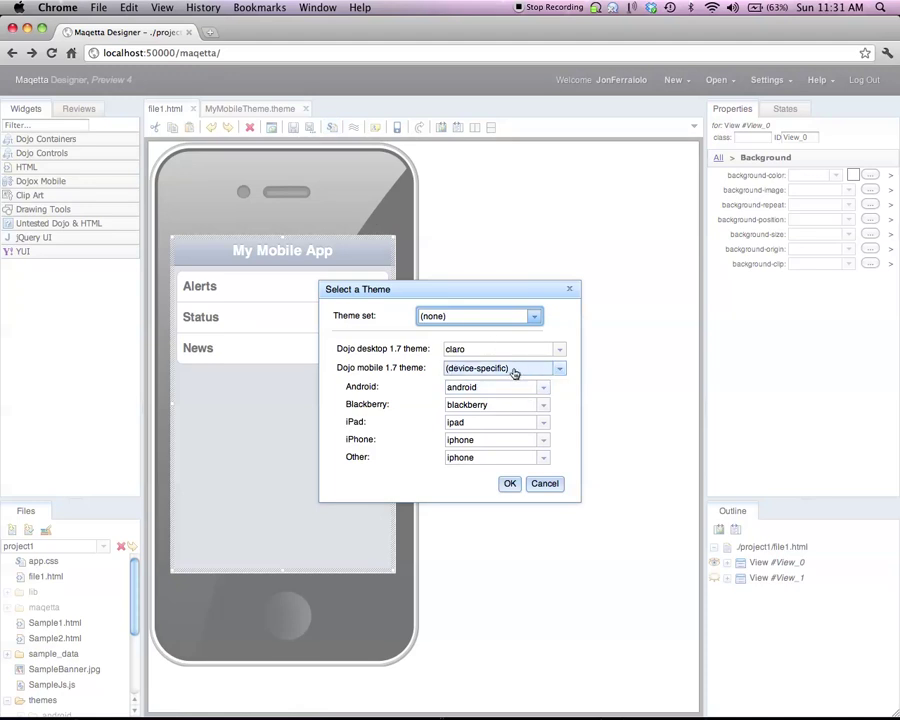
left_click(559, 371)
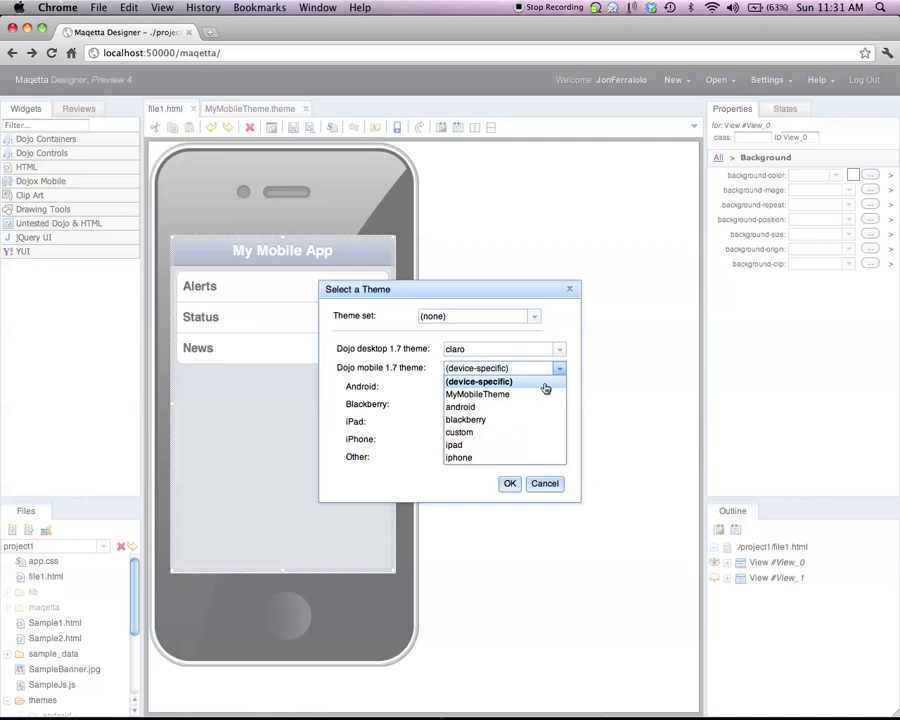
left_click(462, 395)
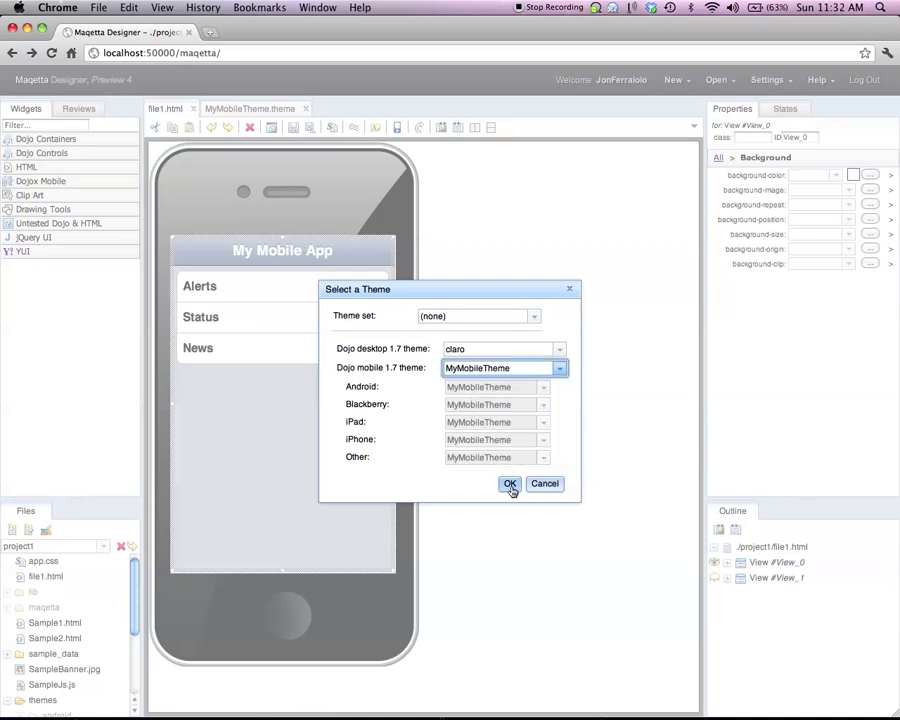
left_click(510, 484)
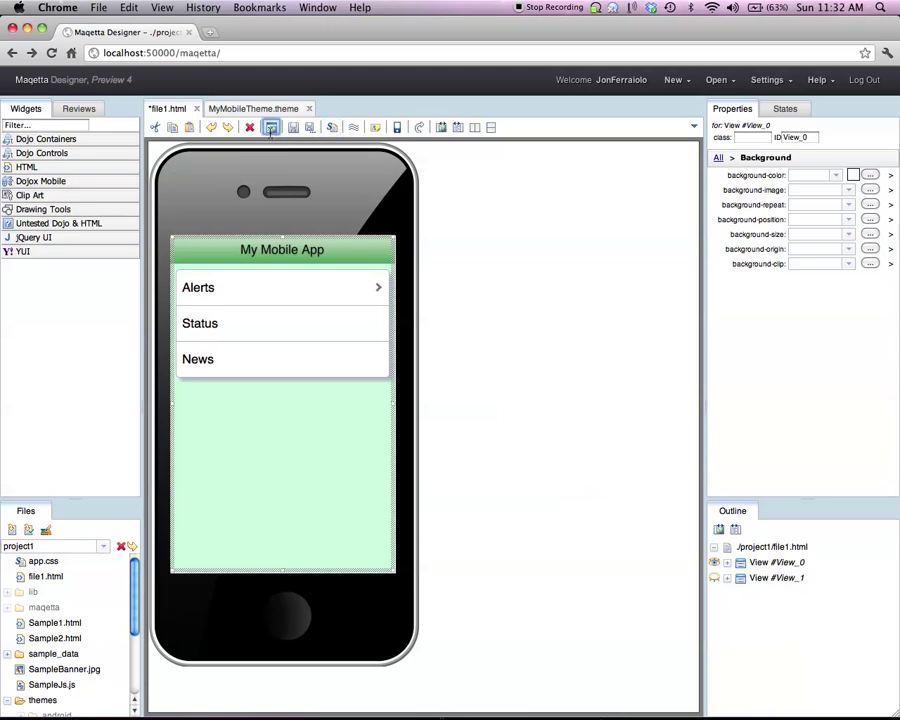
Preview the app in the browser, visit Alerts and go back Home, then return to the designer
left_click(271, 127)
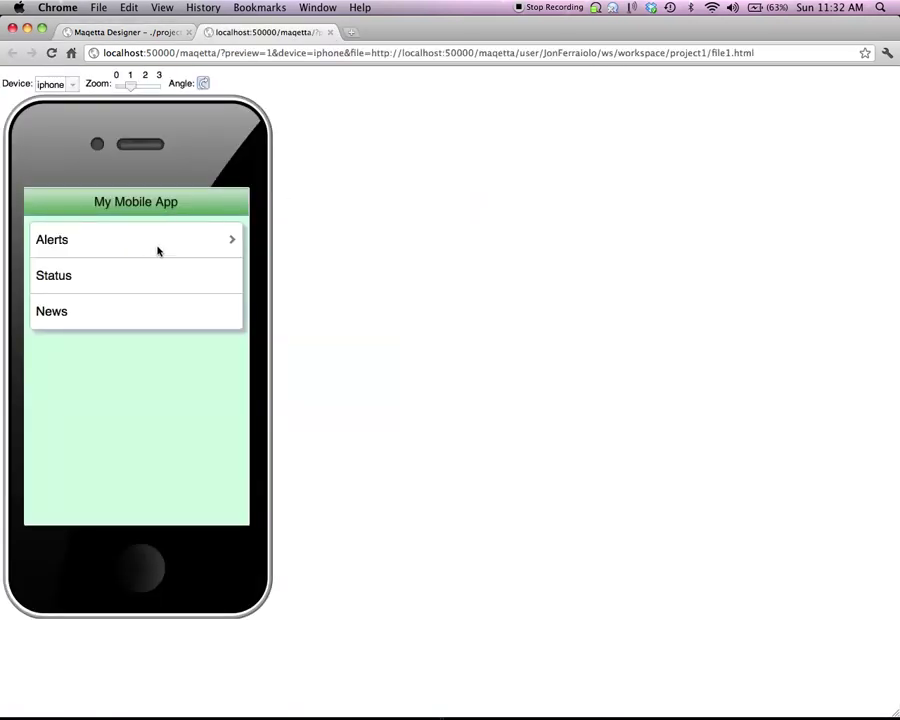
left_click(158, 248)
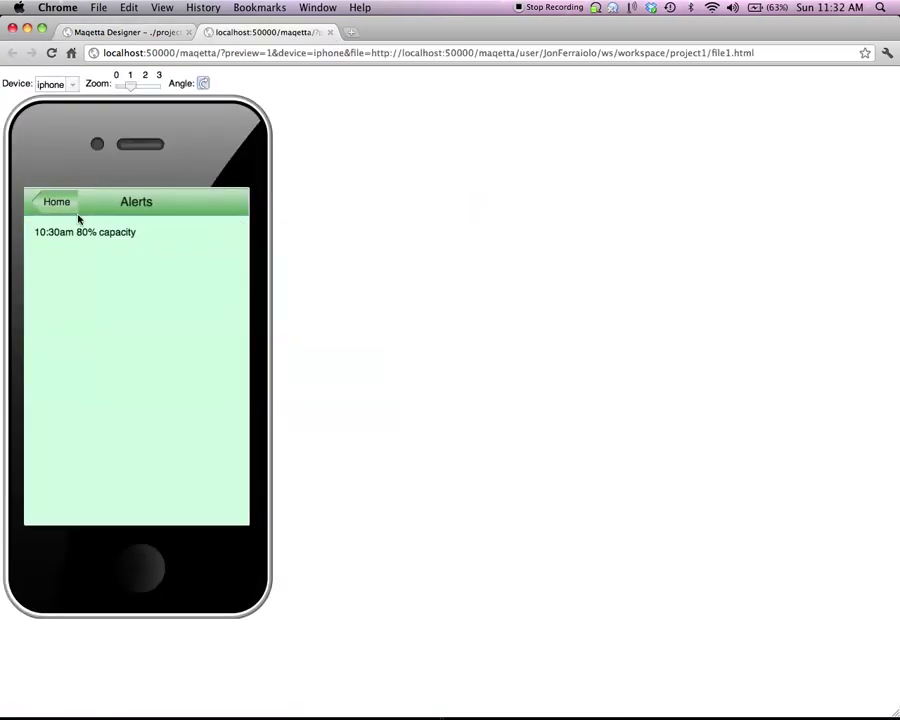
left_click(70, 203)
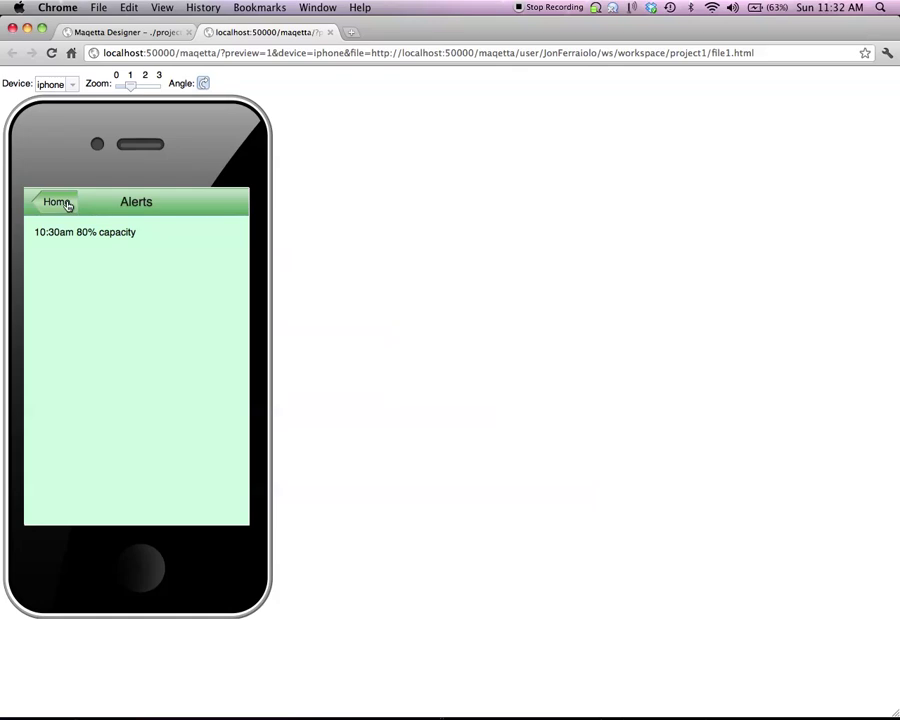
left_click(109, 33)
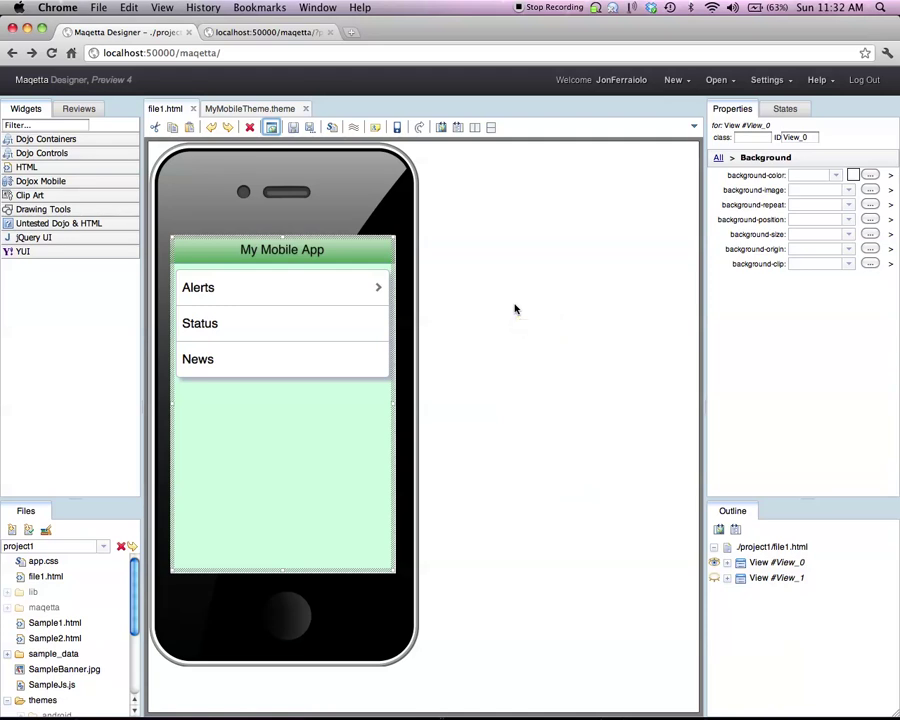
Show file1.html's source in split view and scroll down to the View_0 list and View_1 Alerts markup
left_click(490, 127)
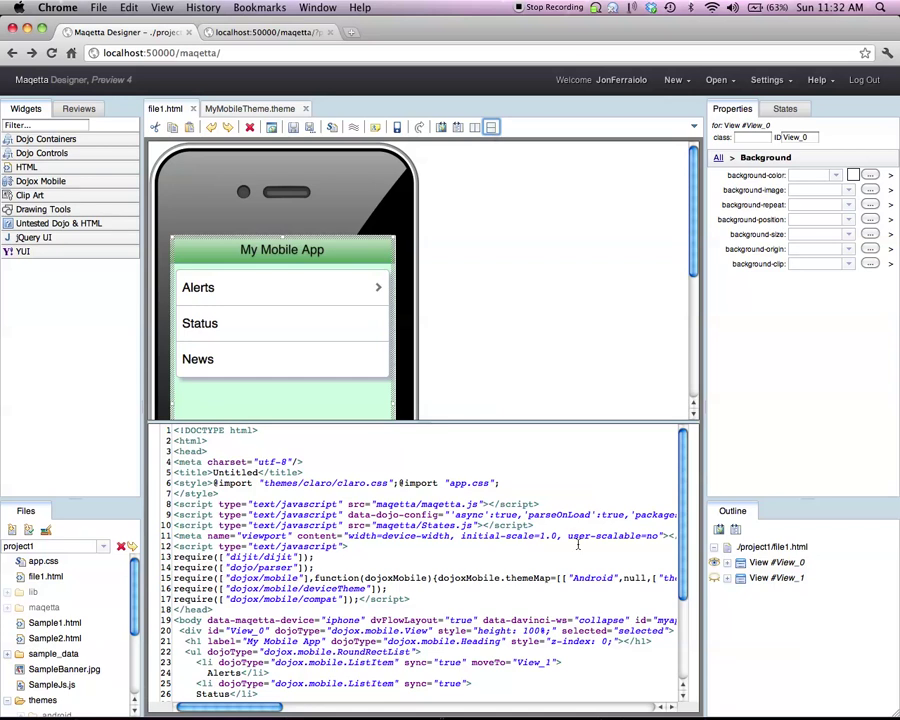
left_click_drag(682, 580, 684, 650)
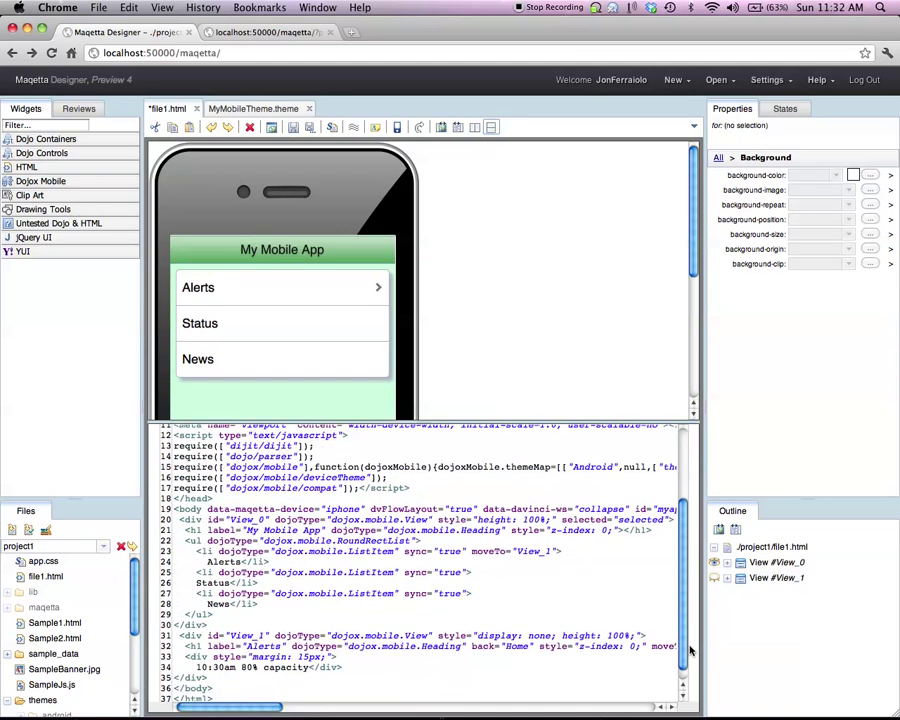